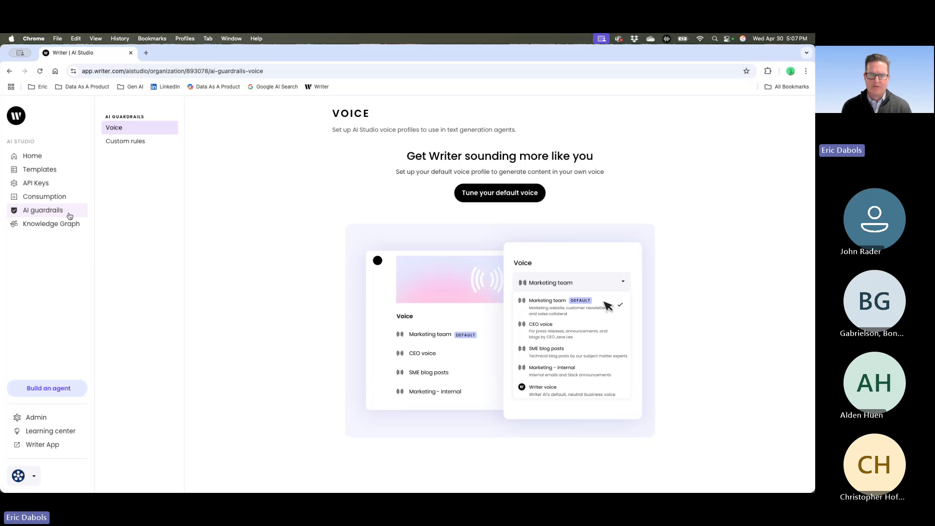
- View the manual traits and options form for tuning a default voice in the AI guardrails, and close it without saving
{"action": "left_click", "coordinate": [122, 129]}
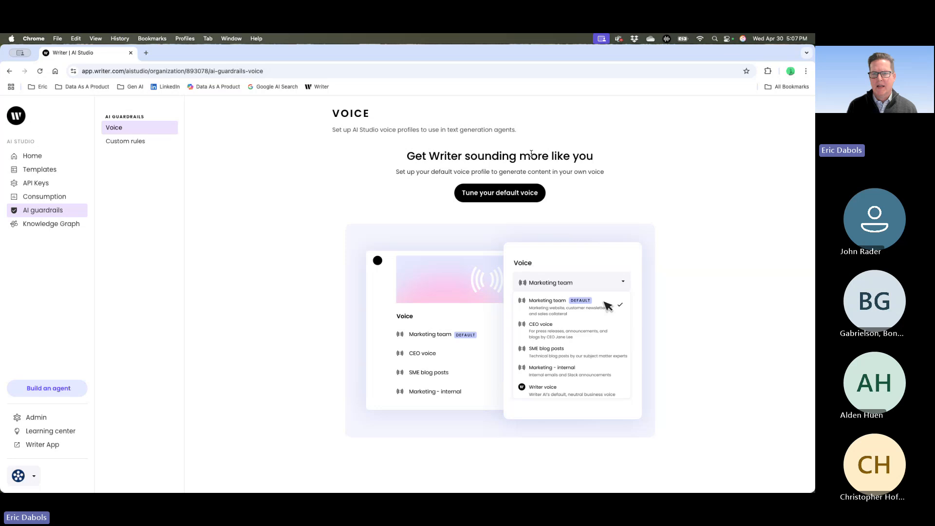
{"action": "left_click", "coordinate": [509, 195]}
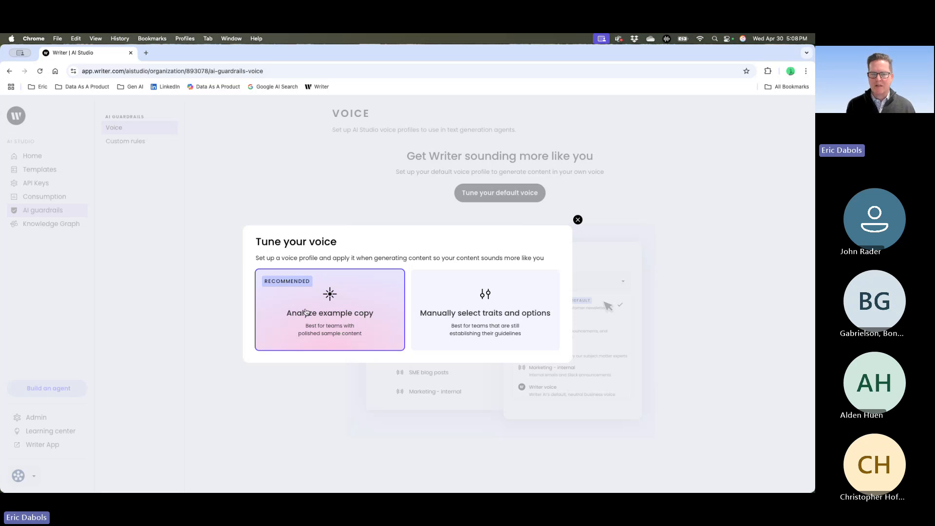
{"action": "left_click", "coordinate": [482, 309]}
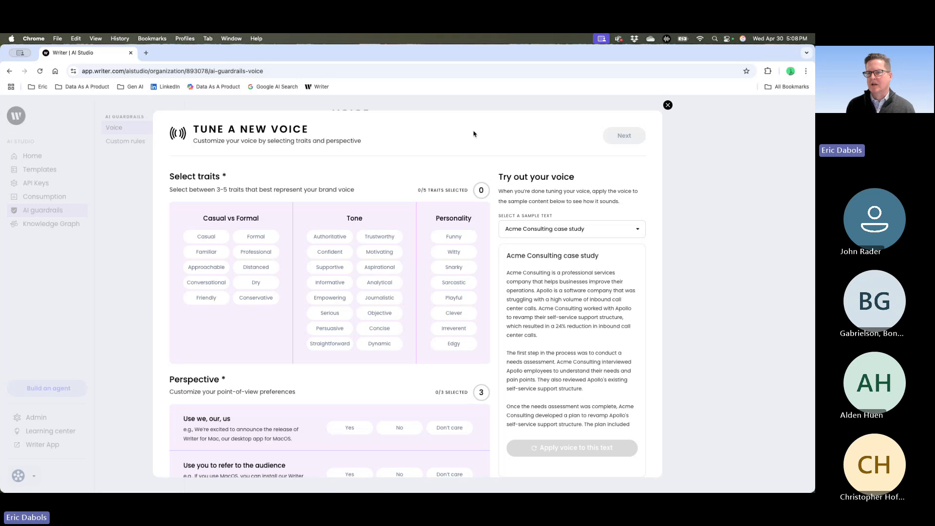
{"action": "left_click", "coordinate": [668, 106]}
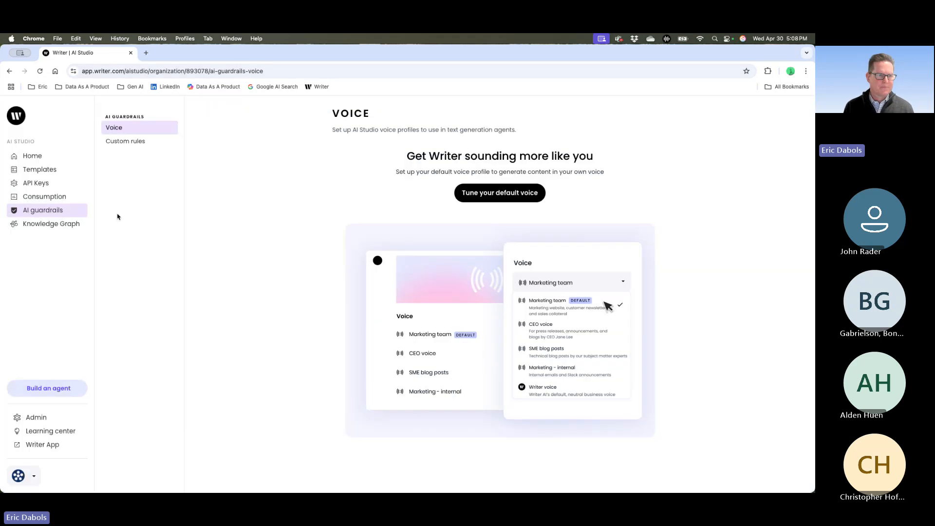
{"action": "left_click", "coordinate": [56, 225]}
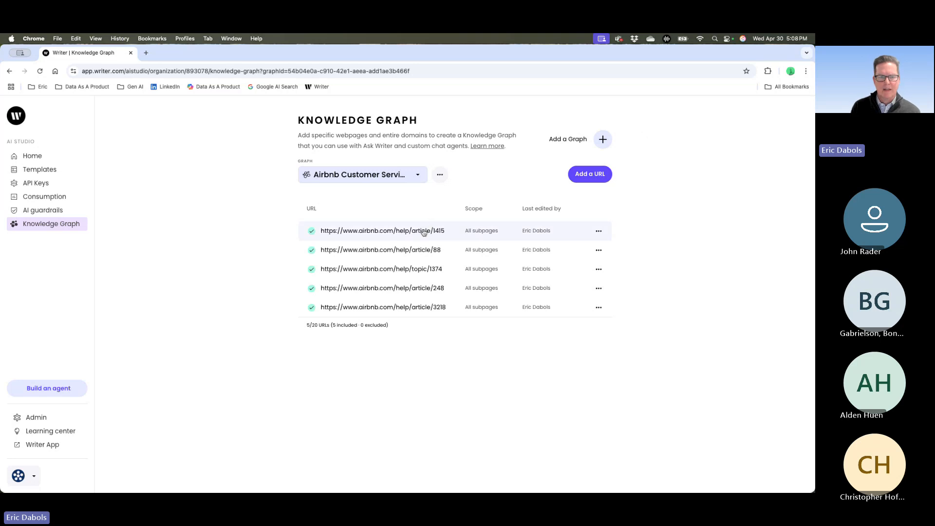
{"action": "left_click_drag", "start_coordinate": [321, 231], "coordinate": [448, 232]}
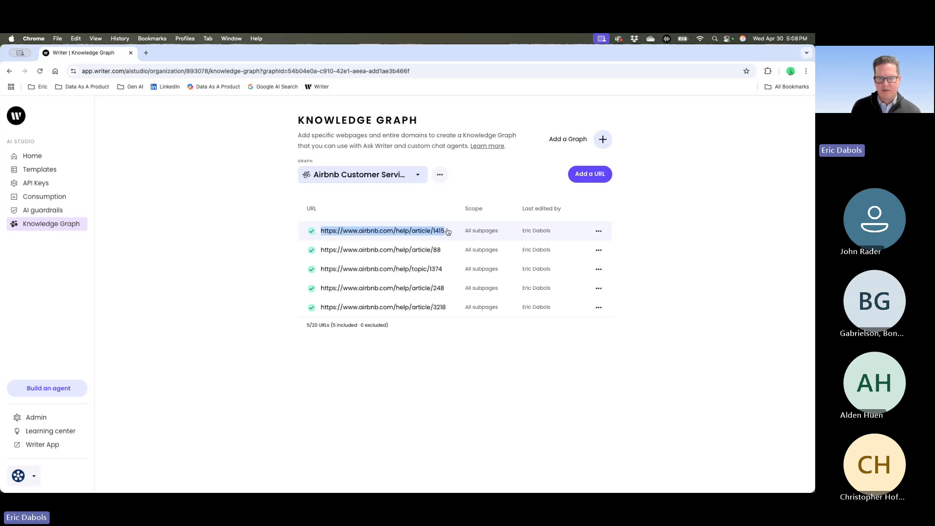
{"action": "key", "text": "super+c"}
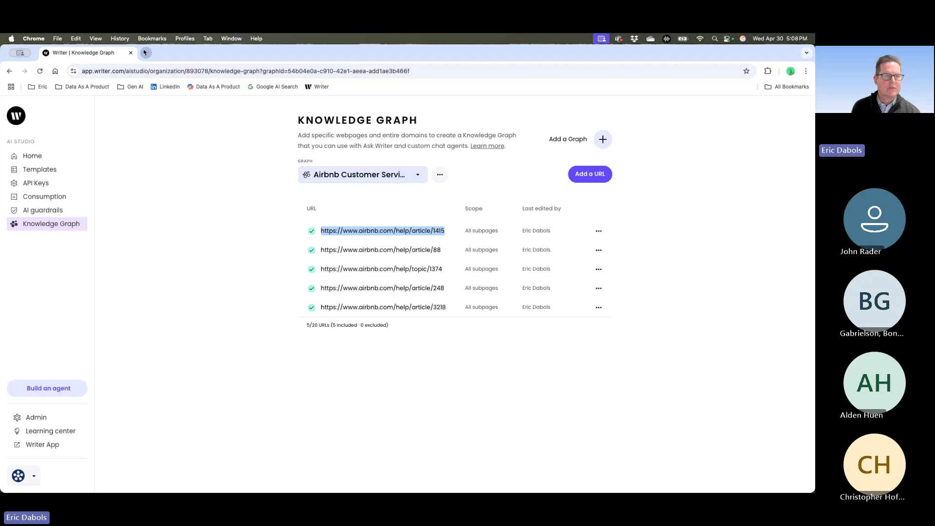
{"action": "left_click", "coordinate": [146, 53]}
{"action": "key", "text": "super+v"}
{"action": "key", "text": "Return"}
{"action": "left_click", "coordinate": [104, 54]}
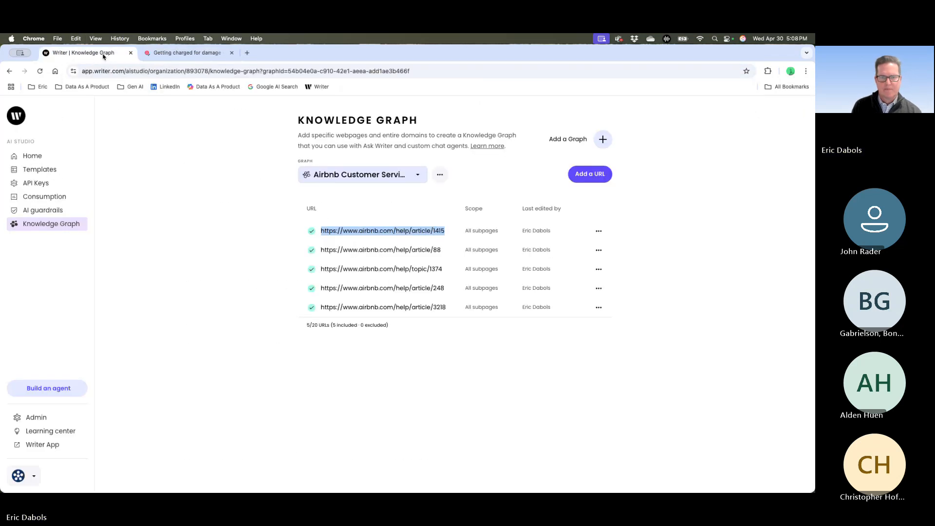
{"action": "left_click_drag", "start_coordinate": [321, 251], "coordinate": [441, 253]}
{"action": "key", "text": "super+c"}
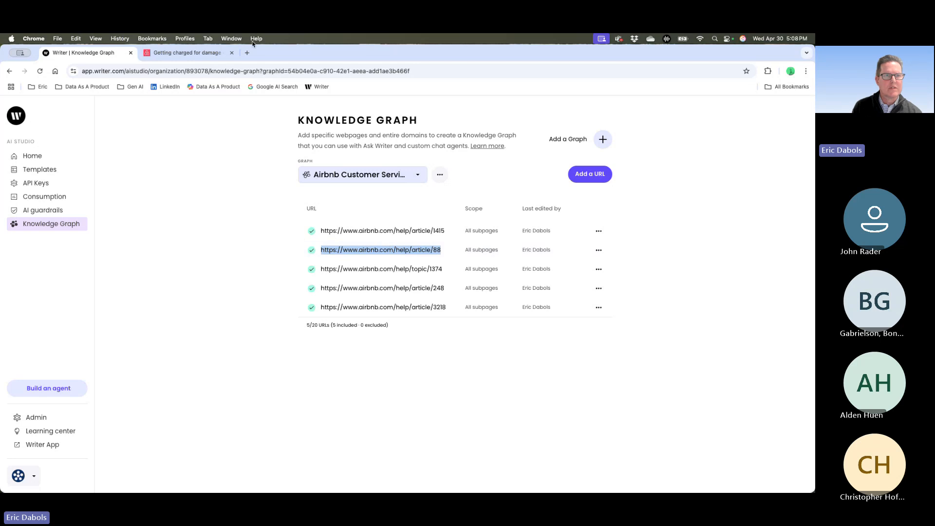
{"action": "left_click", "coordinate": [247, 52]}
{"action": "key", "text": "super+v"}
{"action": "key", "text": "Return"}
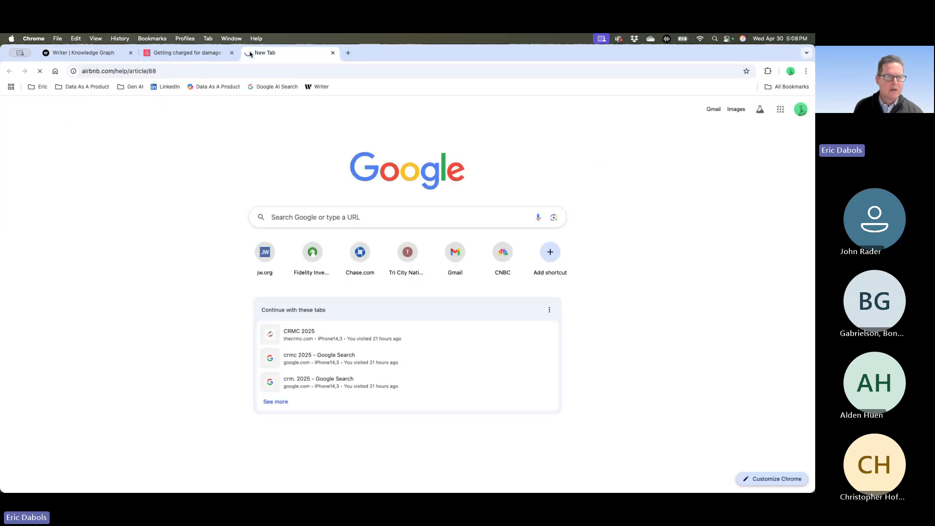
{"action": "left_click", "coordinate": [185, 53]}
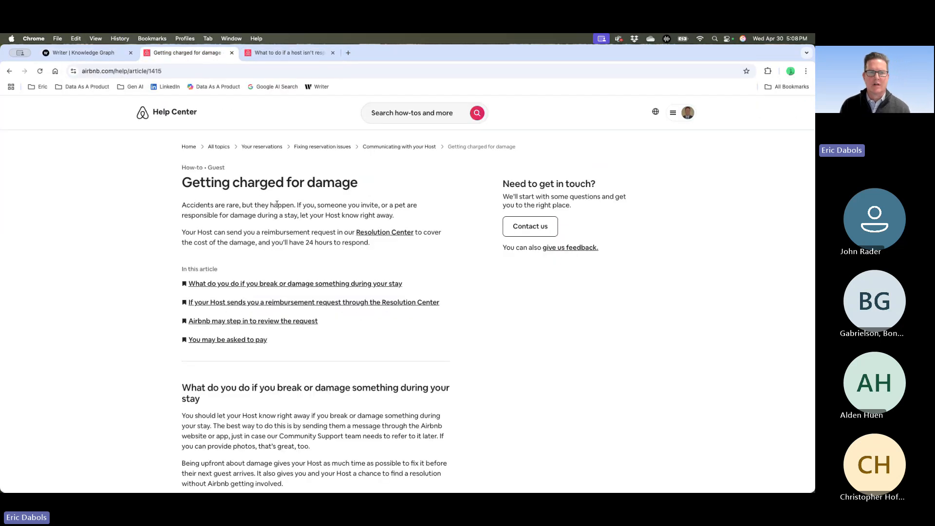
{"action": "left_click", "coordinate": [298, 58]}
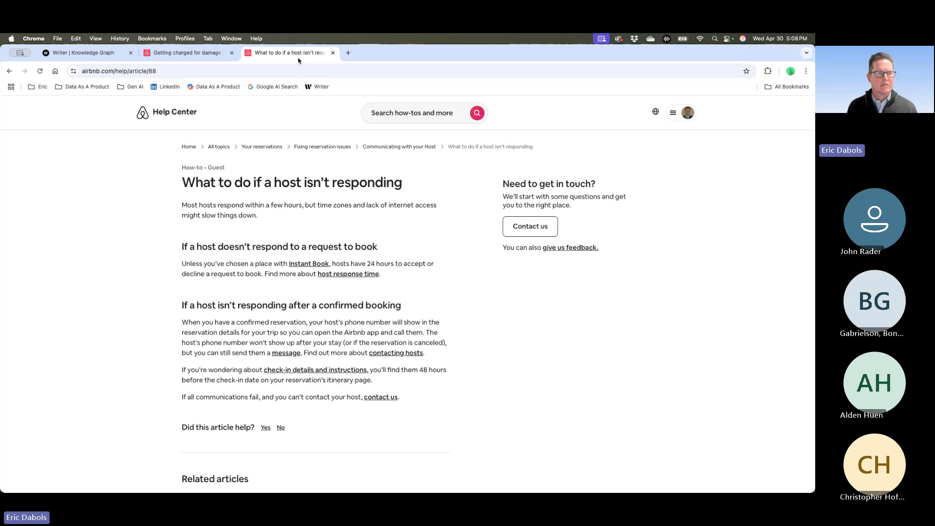
{"action": "left_click", "coordinate": [108, 57]}
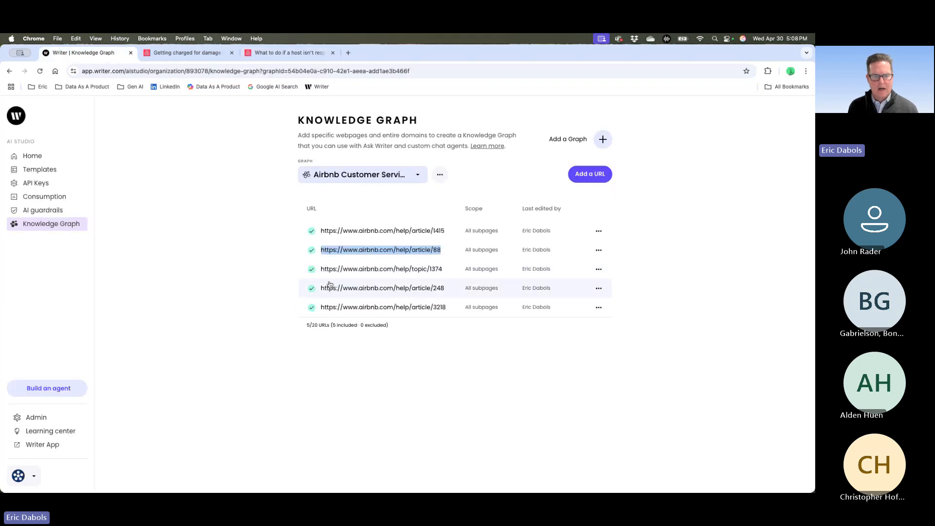
{"action": "left_click_drag", "start_coordinate": [321, 269], "coordinate": [441, 275]}
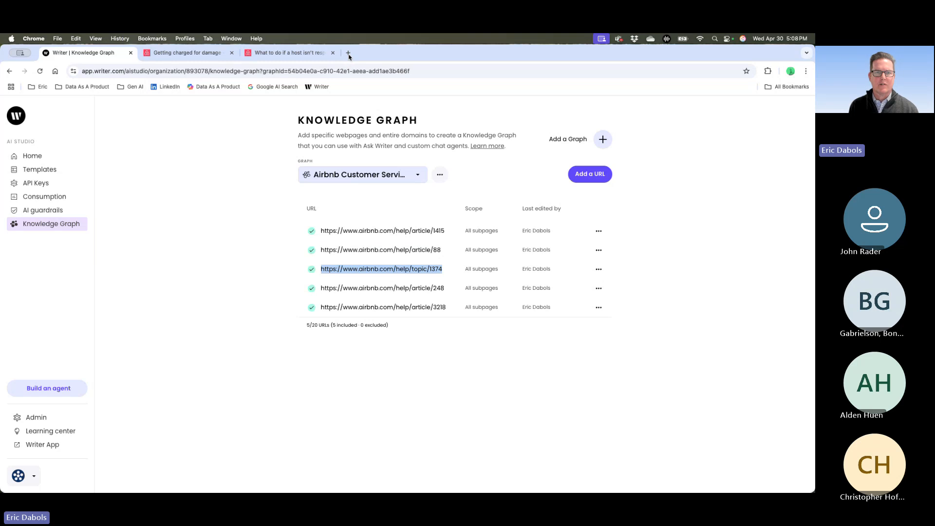
{"action": "left_click", "coordinate": [347, 54]}
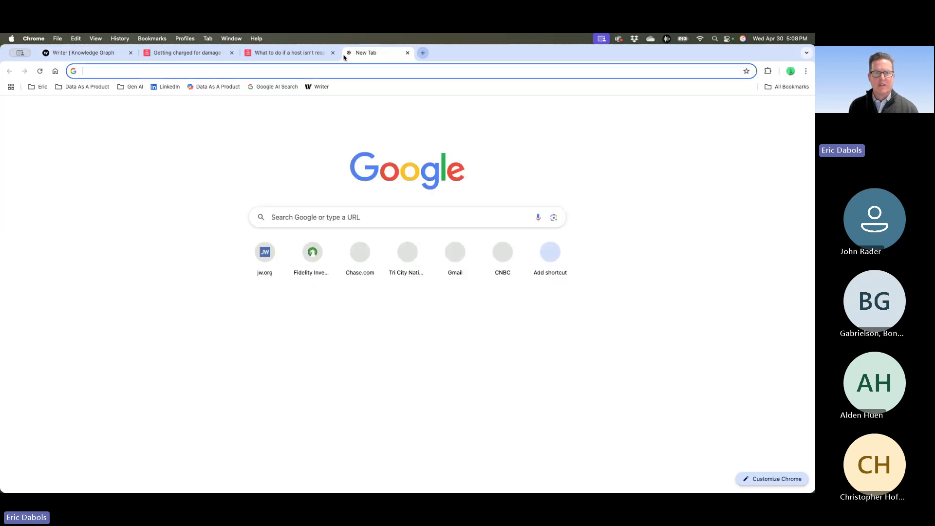
{"action": "left_click", "coordinate": [333, 72]}
{"action": "key", "text": "super+v"}
{"action": "key", "text": "Return"}
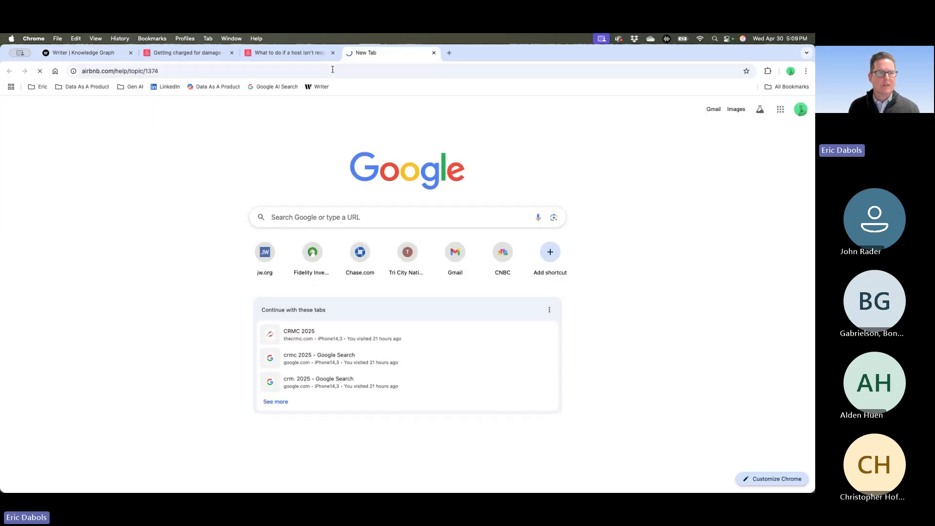
{"action": "left_click", "coordinate": [177, 58]}
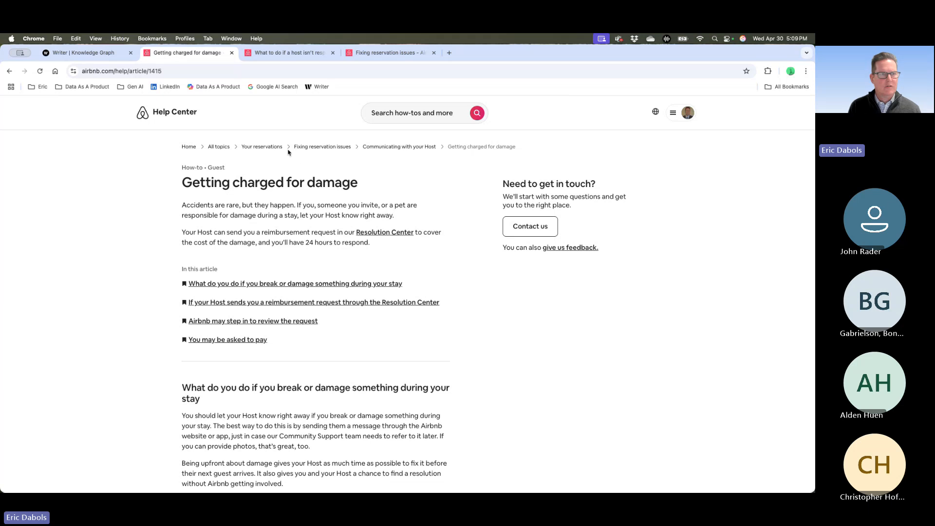
- Back in the Writer knowledge graph, view the actions available for the article/1415 URL and dismiss them
{"action": "left_click", "coordinate": [111, 55]}
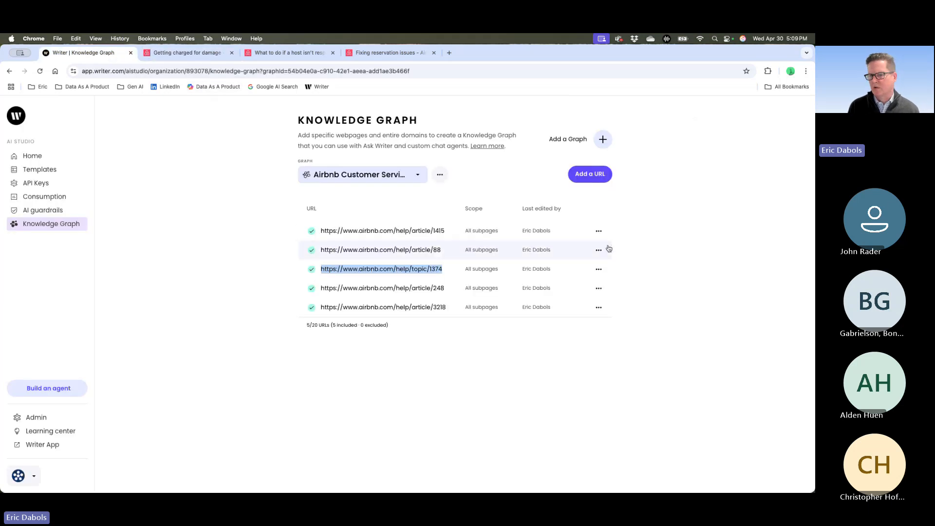
{"action": "left_click", "coordinate": [600, 232]}
{"action": "left_click", "coordinate": [601, 233]}
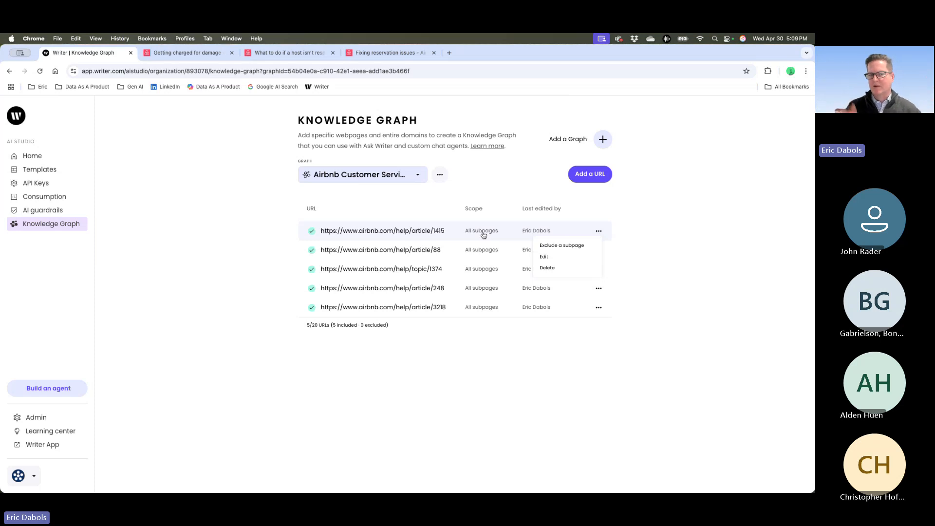
{"action": "left_click", "coordinate": [224, 266]}
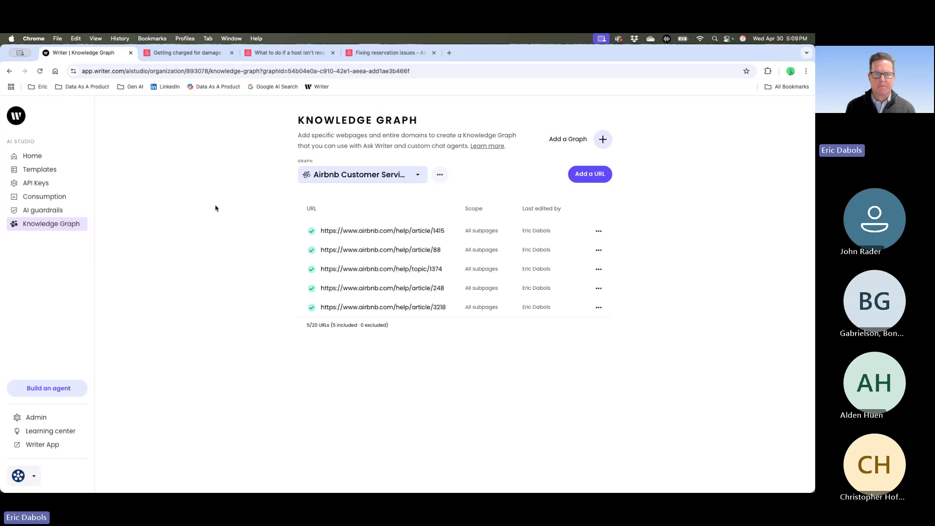
- Start building a new no-code chat agent from the AI Studio home page
{"action": "left_click", "coordinate": [36, 158]}
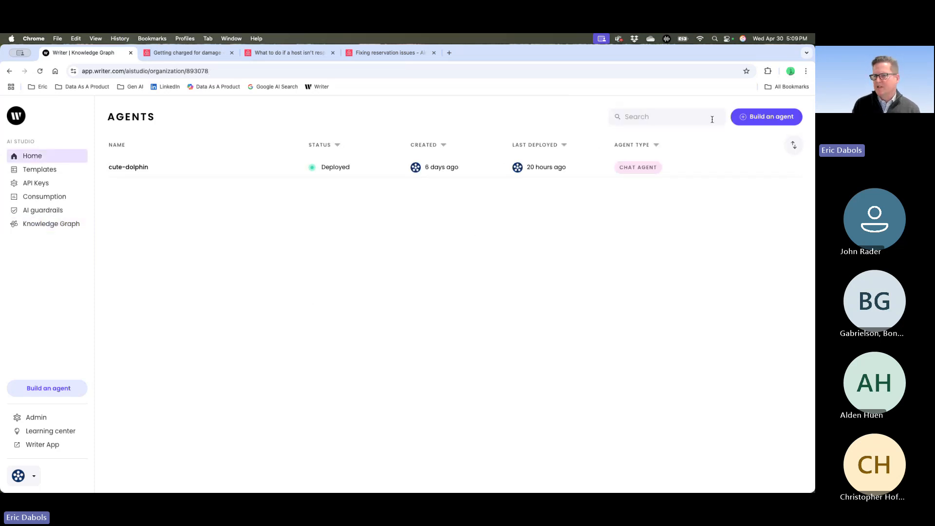
{"action": "left_click", "coordinate": [770, 118]}
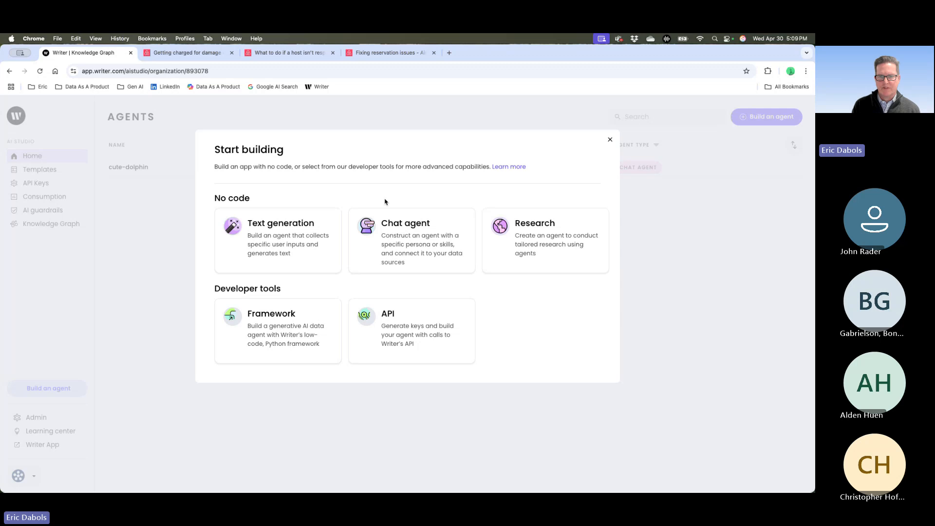
{"action": "left_click", "coordinate": [414, 250]}
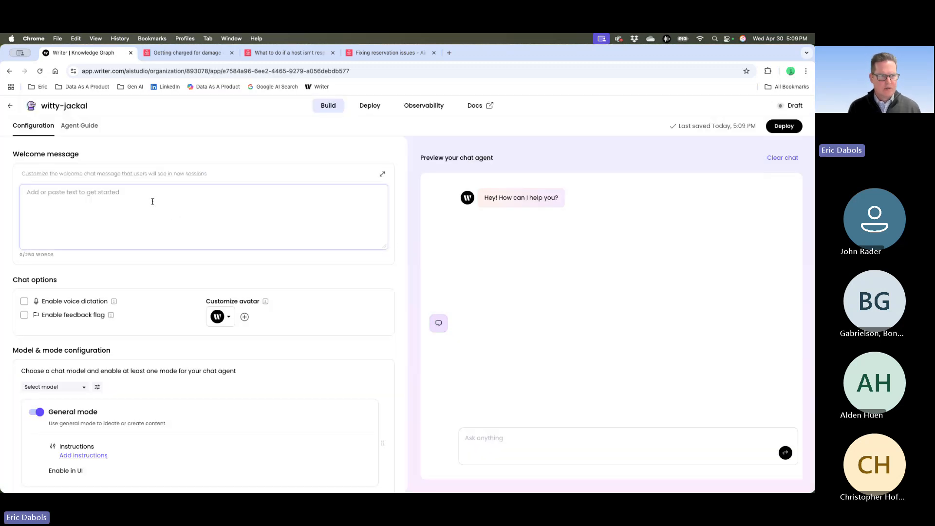
- Begin the chat agent's welcome message with "Hi - I'm the Airbnb"
{"action": "left_click", "coordinate": [153, 200]}
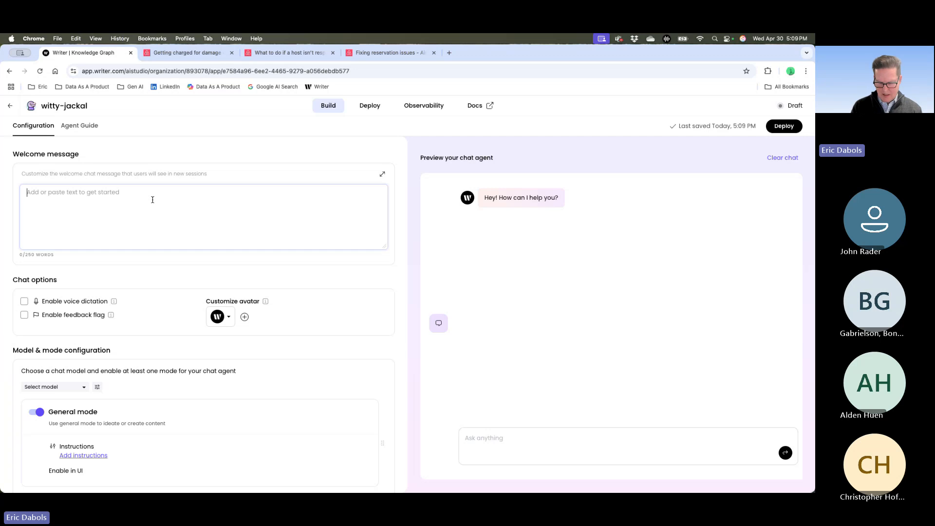
{"action": "type", "text": "Hi - IU"}
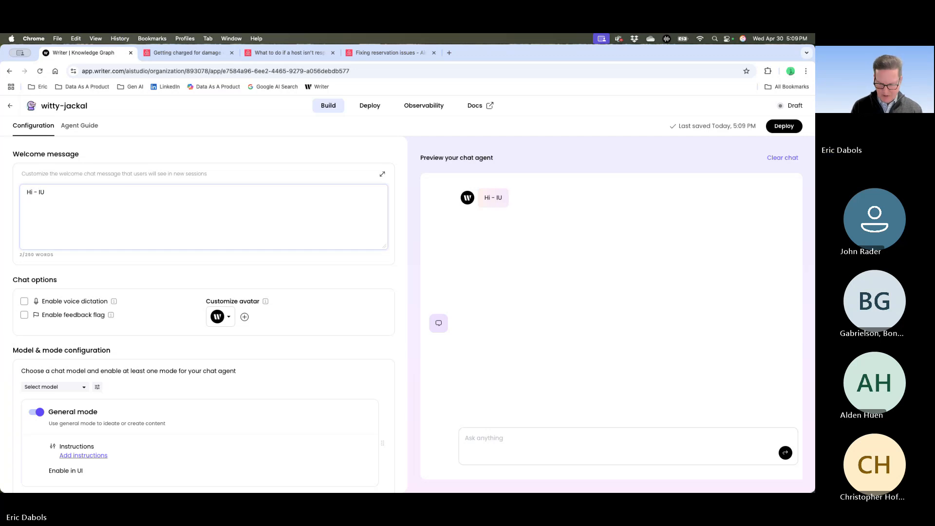
{"action": "key", "text": "BackSpace"}
{"action": "type", "text": "'m the Ai"}
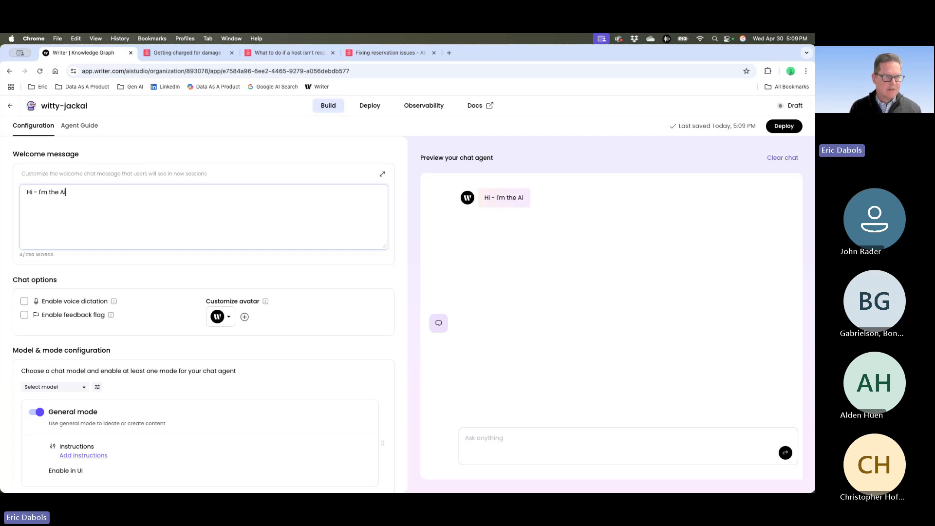
{"action": "type", "text": "rbnb"}
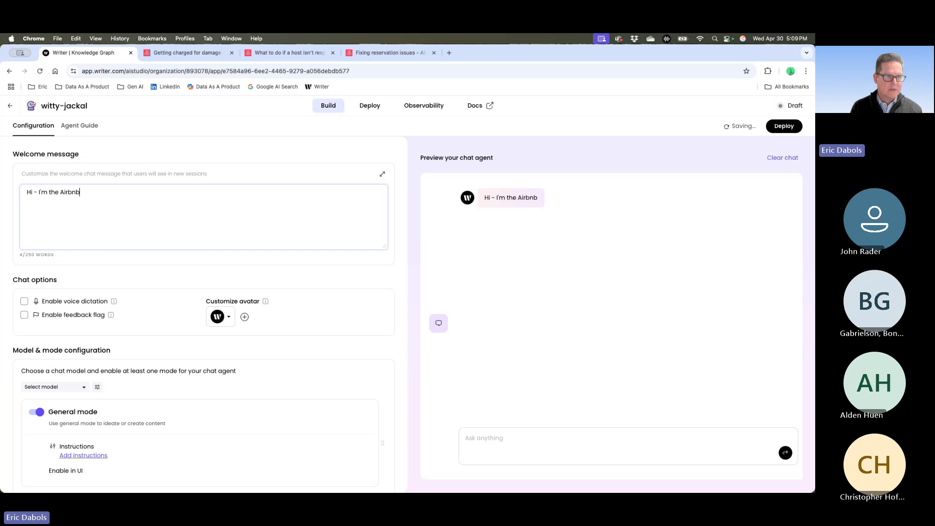
{"action": "type", "text": " conc"}
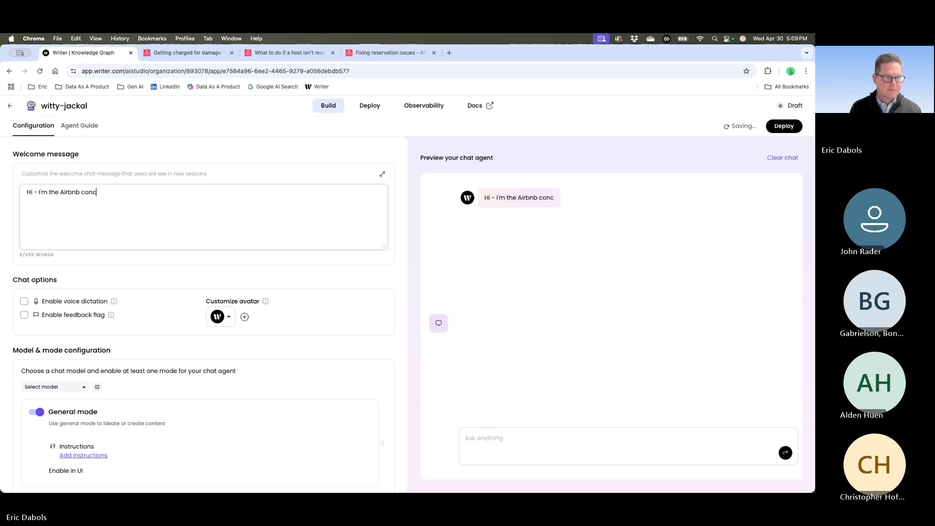
{"action": "type", "text": "eire"}
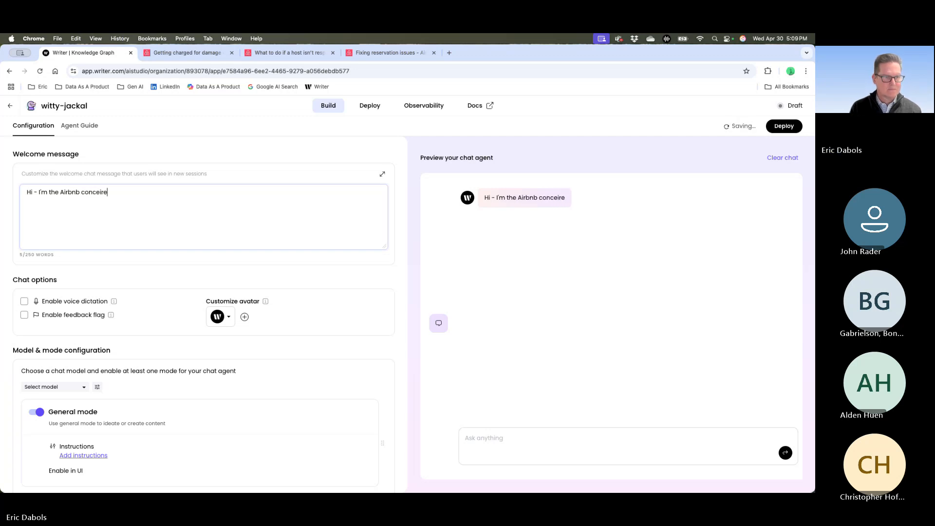
{"action": "double_click", "coordinate": [96, 192]}
{"action": "right_click", "coordinate": [96, 193]}
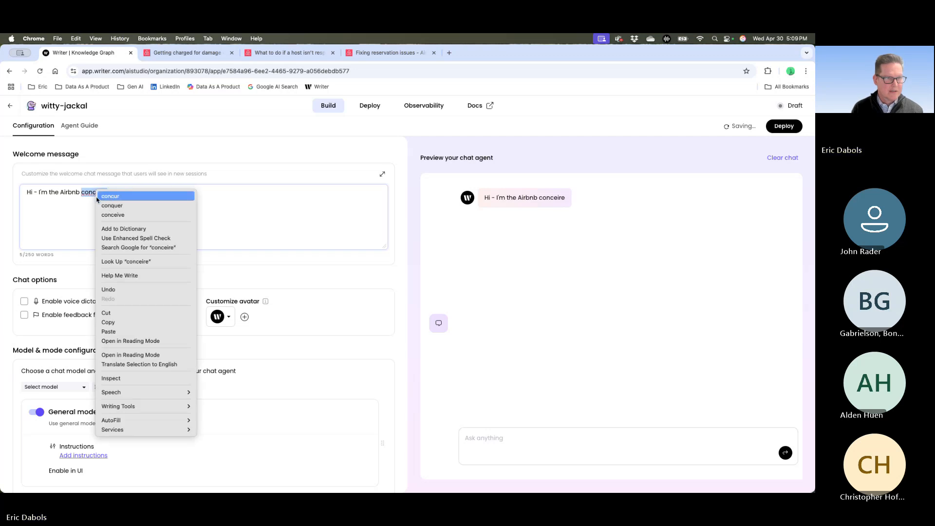
{"action": "left_click", "coordinate": [98, 197]}
{"action": "key", "text": "BackSpace"}
{"action": "key", "text": "BackSpace"}
{"action": "key", "text": "BackSpace"}
{"action": "key", "text": "BackSpace"}
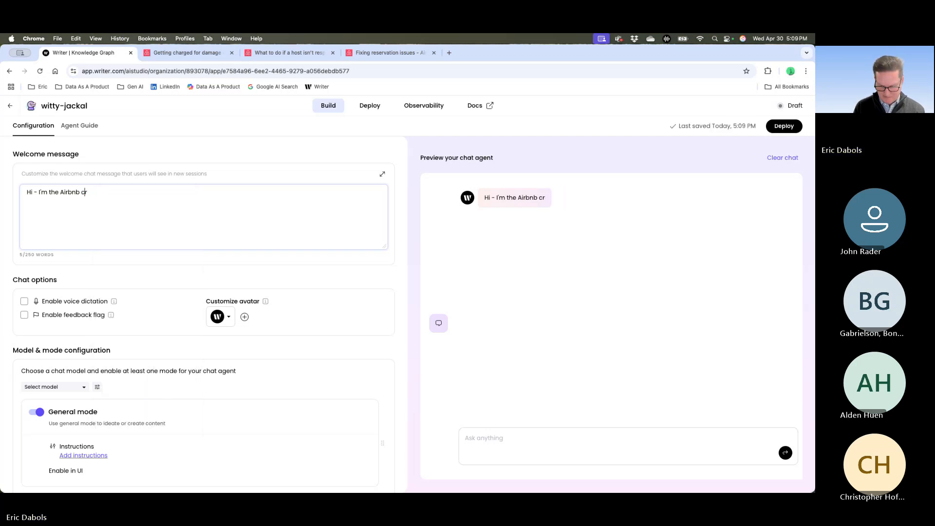
{"action": "type", "text": "oneie"}
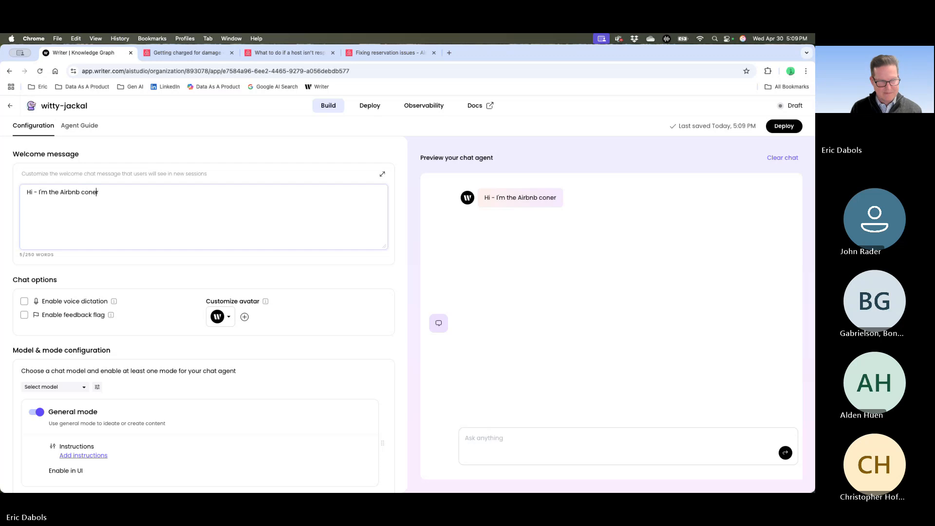
{"action": "type", "text": "r"}
{"action": "key", "text": "BackSpace"}
{"action": "key", "text": "BackSpace"}
{"action": "key", "text": "BackSpace"}
{"action": "key", "text": "BackSpace"}
{"action": "key", "text": "BackSpace"}
{"action": "key", "text": "BackSpace"}
{"action": "key", "text": "BackSpace"}
{"action": "key", "text": "BackSpace"}
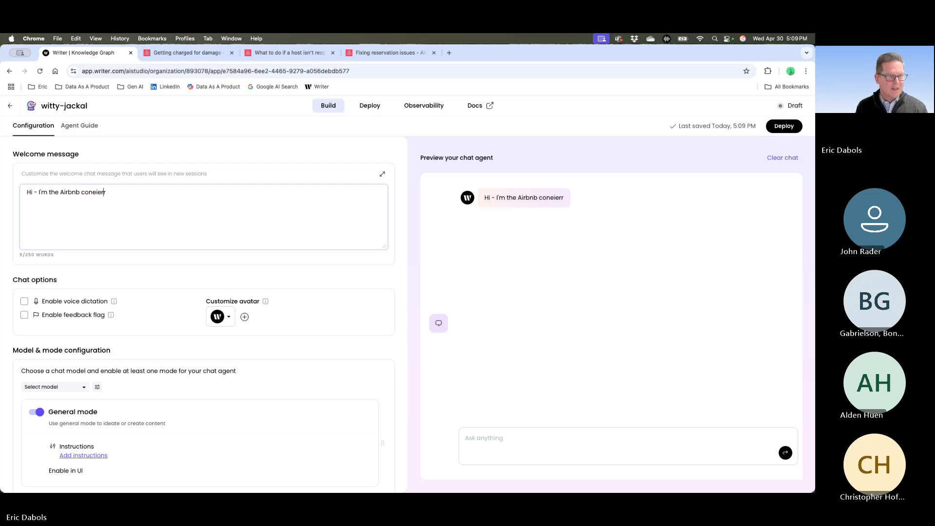
- Complete the welcome message's first line with "help center" and add a second line reading "What is your question"
{"action": "type", "text": "help ce"}
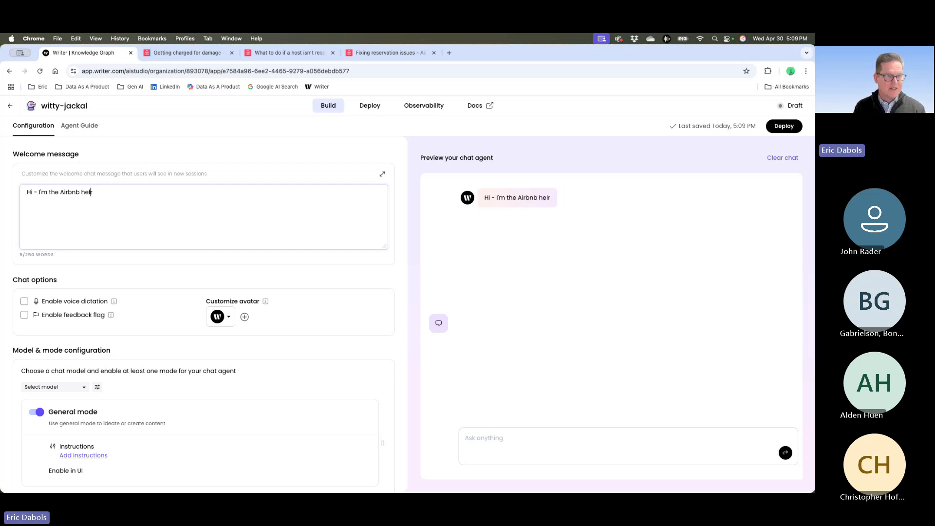
{"action": "type", "text": "nter"}
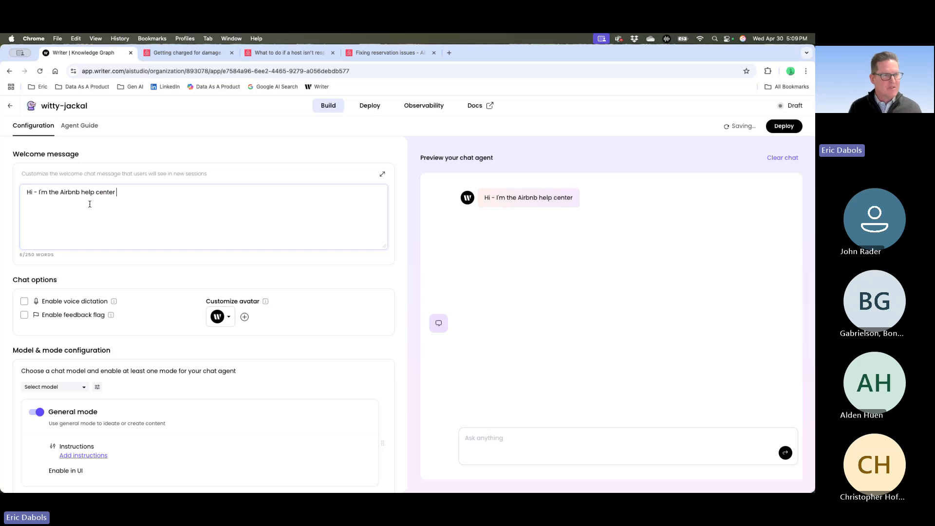
{"action": "key", "text": "Return"}
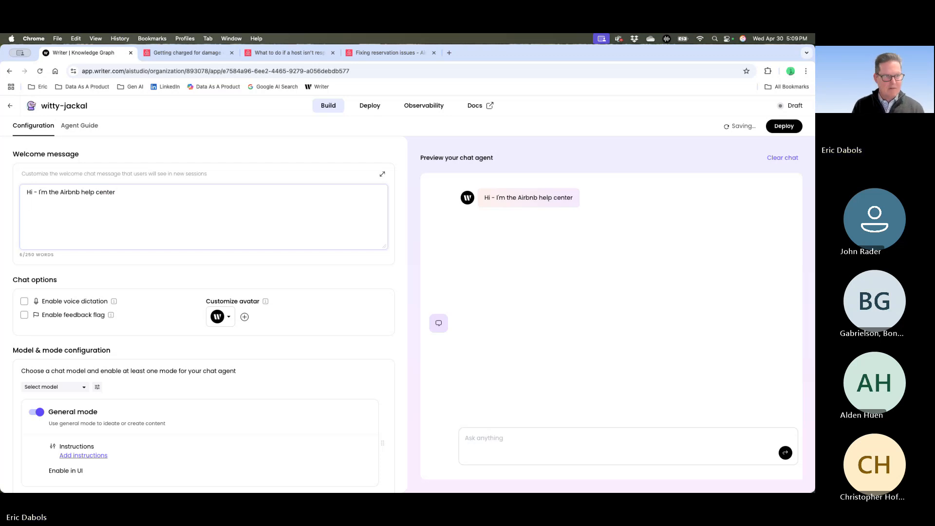
{"action": "type", "text": "What i"}
{"action": "type", "text": "s your "}
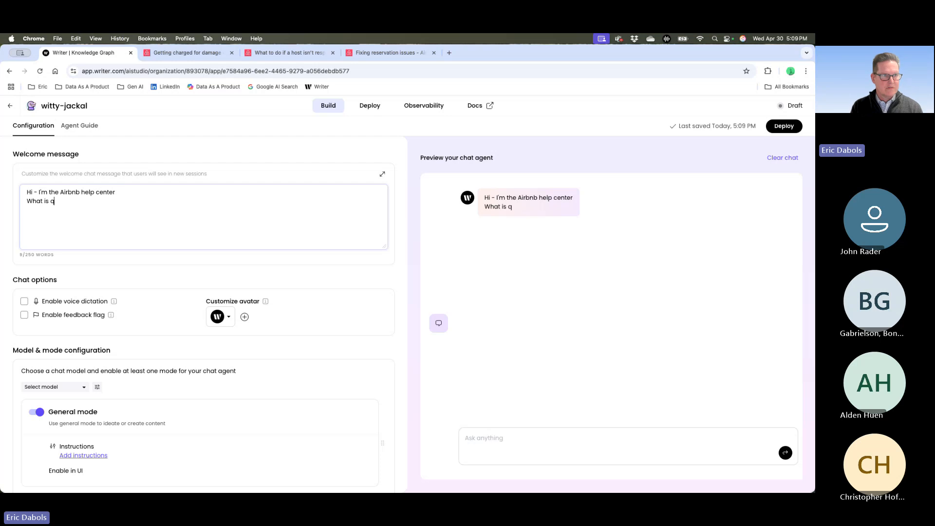
{"action": "type", "text": "questions"}
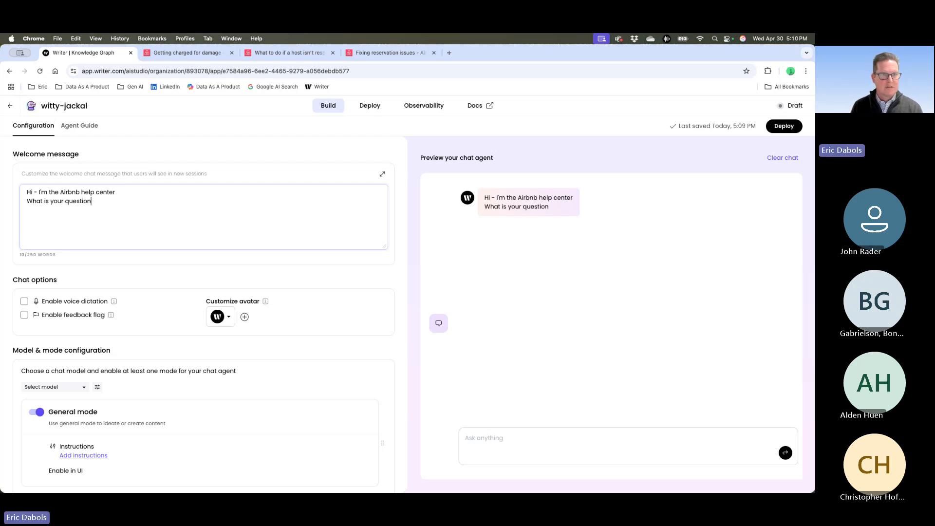
{"action": "key", "text": "BackSpace"}
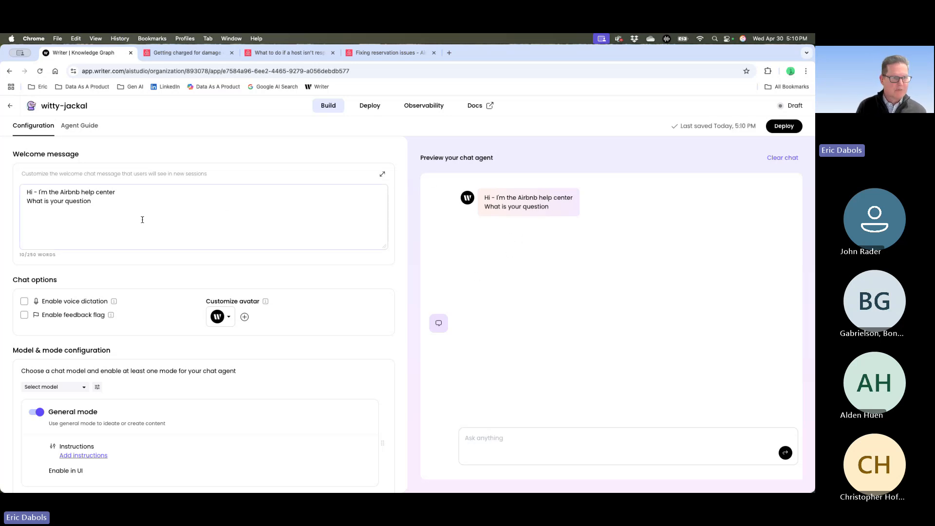
- Enable Knowledge Graph mode for the chat agent and disable General mode
{"action": "scroll", "coordinate": [142, 219], "scroll_direction": "down", "scroll_amount": 4}
{"action": "scroll", "coordinate": [142, 220], "scroll_direction": "down", "scroll_amount": 1}
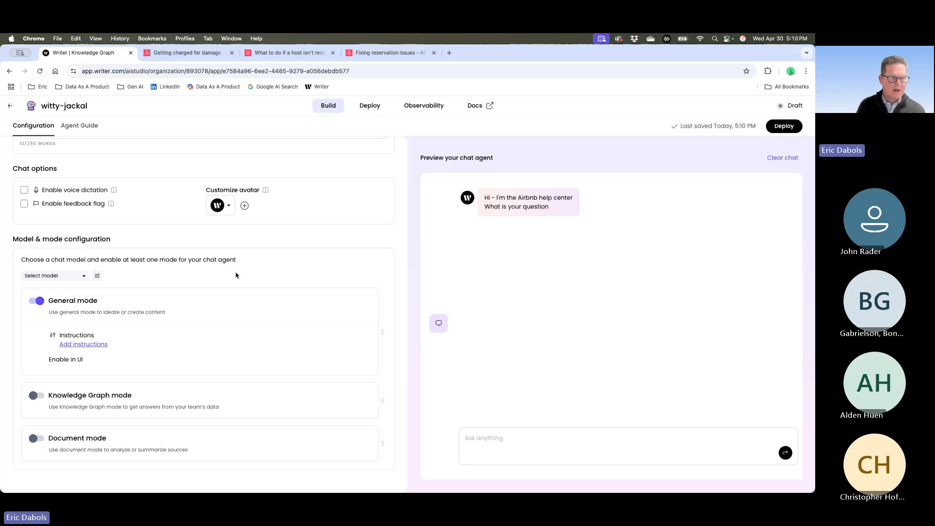
{"action": "left_click", "coordinate": [36, 395]}
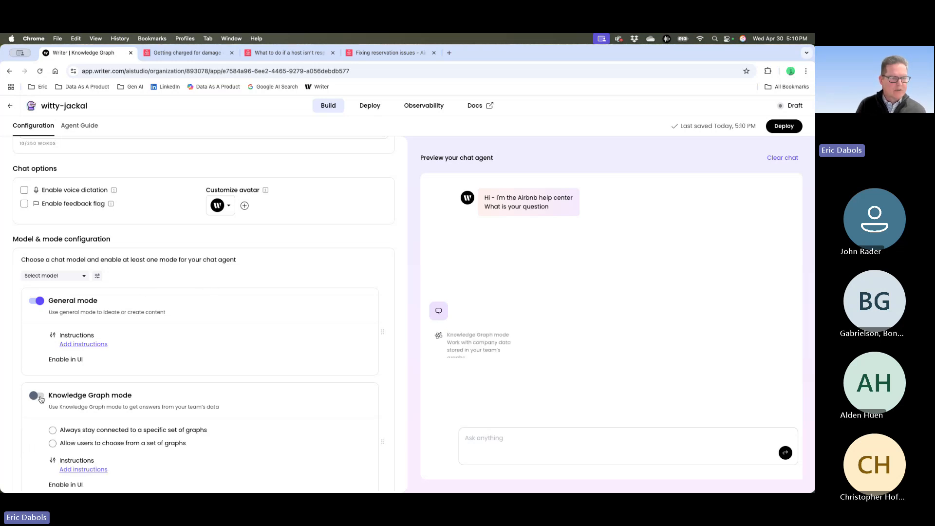
{"action": "left_click", "coordinate": [34, 303]}
- Set Knowledge Graph mode to always stay connected to a specific set of graphs and select the Airbnb Customer Service graph
{"action": "scroll", "coordinate": [105, 374], "scroll_direction": "down", "scroll_amount": 1}
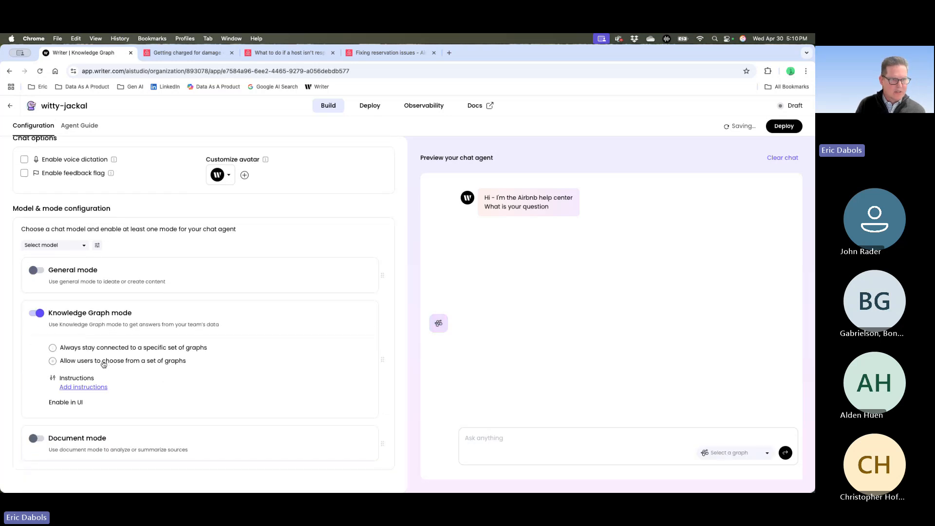
{"action": "left_click", "coordinate": [105, 349]}
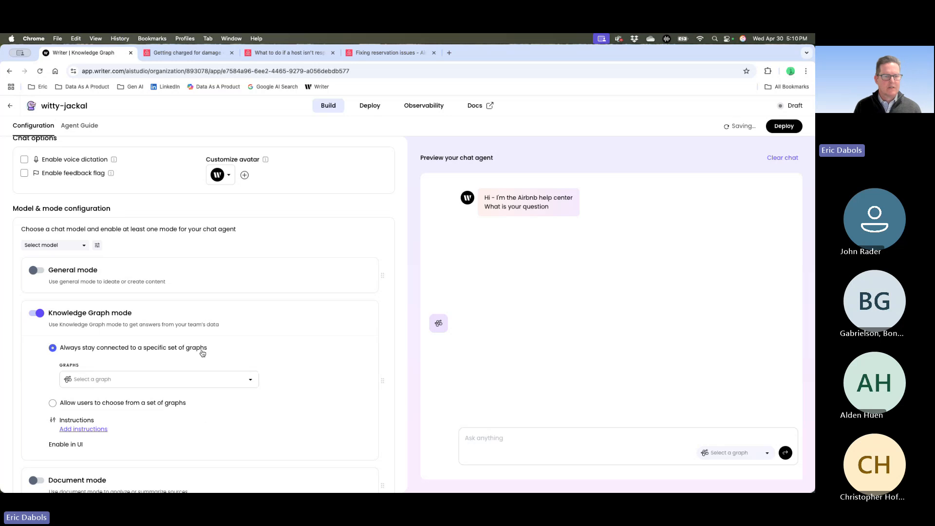
{"action": "left_click", "coordinate": [249, 383]}
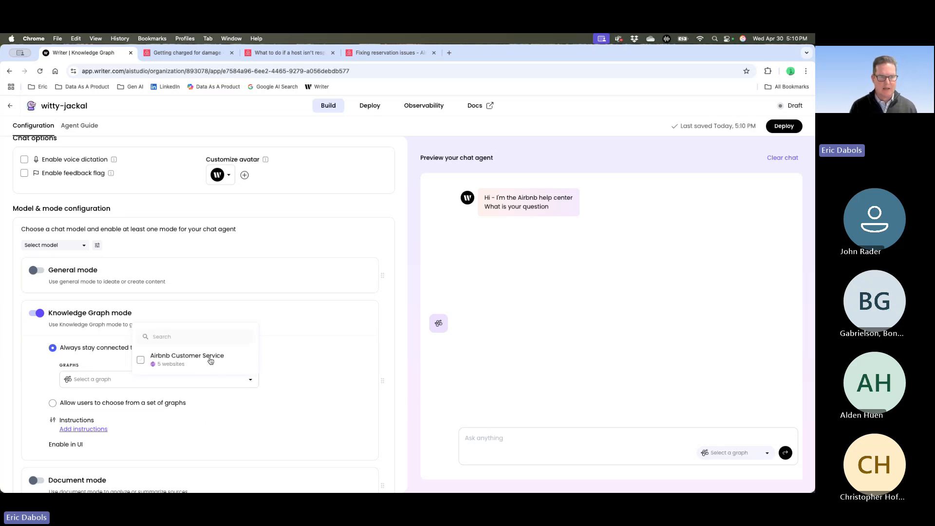
{"action": "left_click", "coordinate": [141, 360]}
{"action": "left_click", "coordinate": [355, 373]}
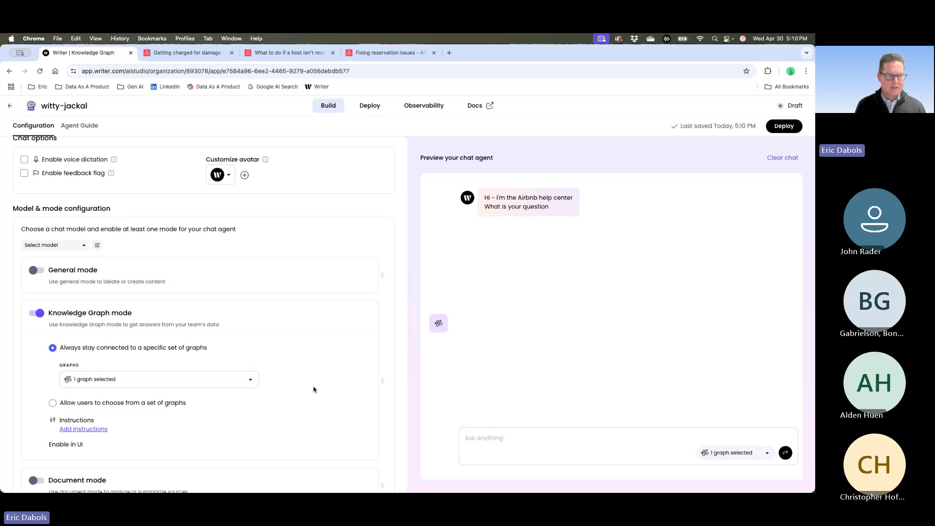
- View the chat models offered for the agent and dismiss the list without choosing one
{"action": "left_click", "coordinate": [76, 247]}
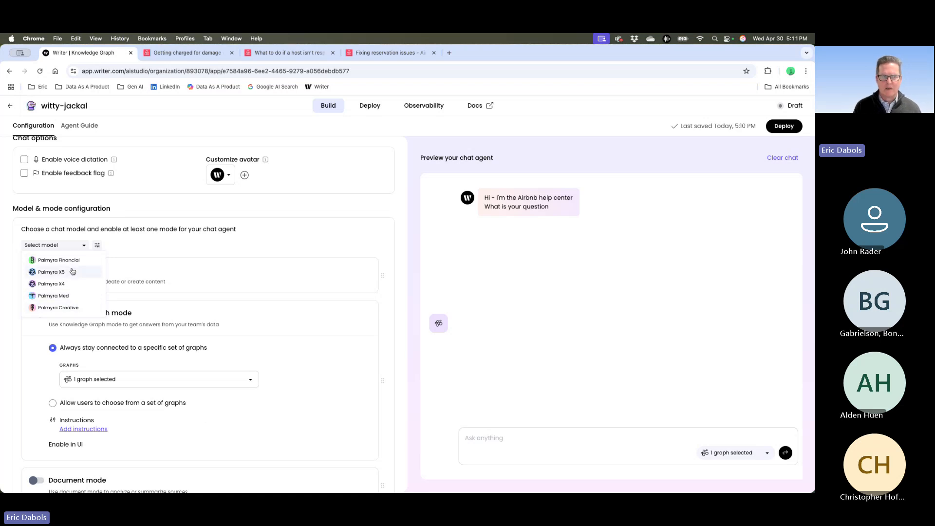
{"action": "left_click", "coordinate": [252, 336]}
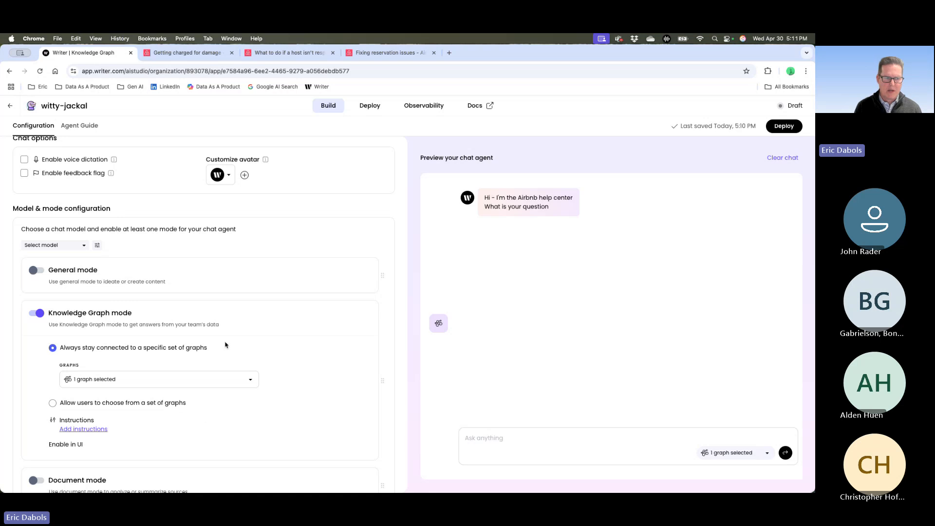
- Start custom instructions for Knowledge Graph mode with the line "You are the first line of customer service for Airbnb"
{"action": "scroll", "coordinate": [194, 344], "scroll_direction": "down", "scroll_amount": 2}
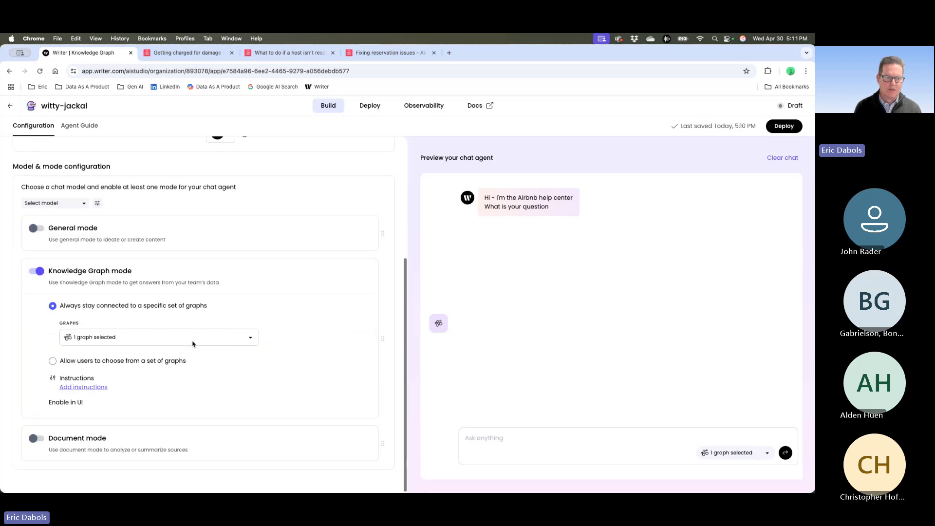
{"action": "left_click", "coordinate": [89, 388]}
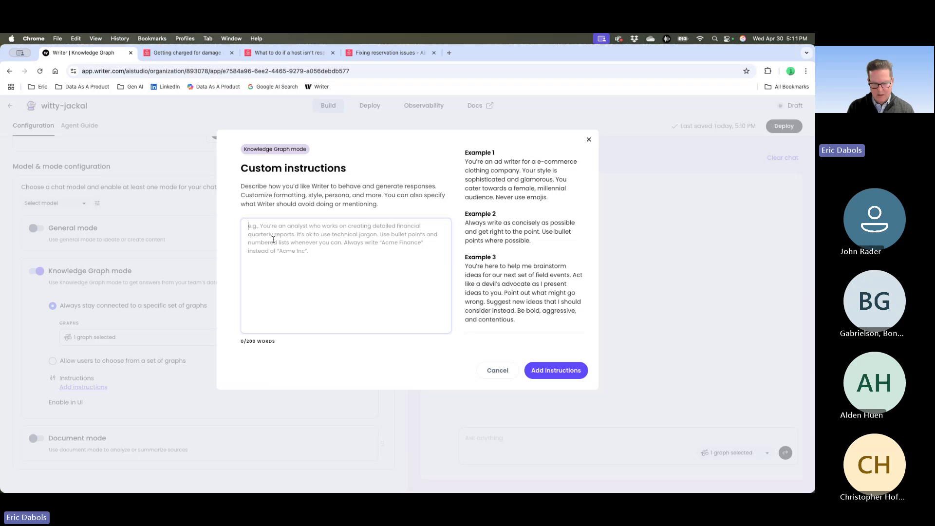
{"action": "type", "text": "You are the f"}
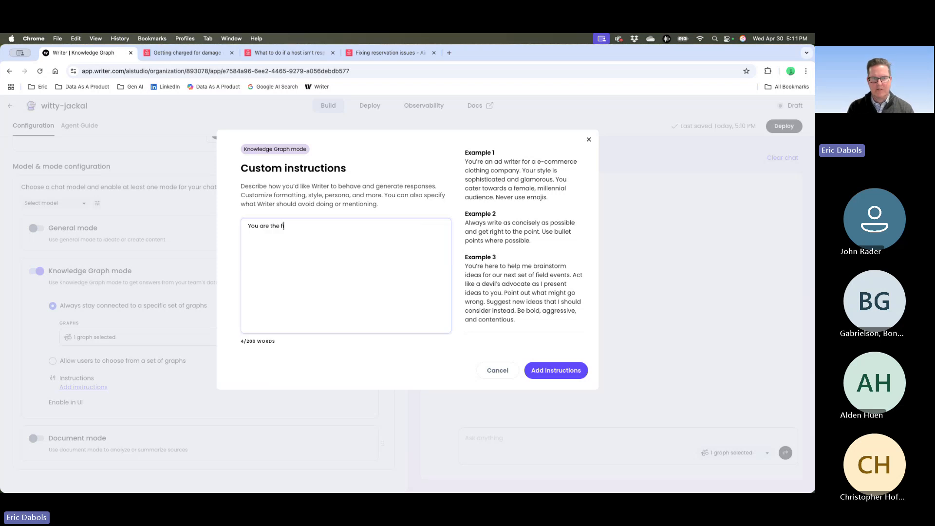
{"action": "type", "text": "irst line of"}
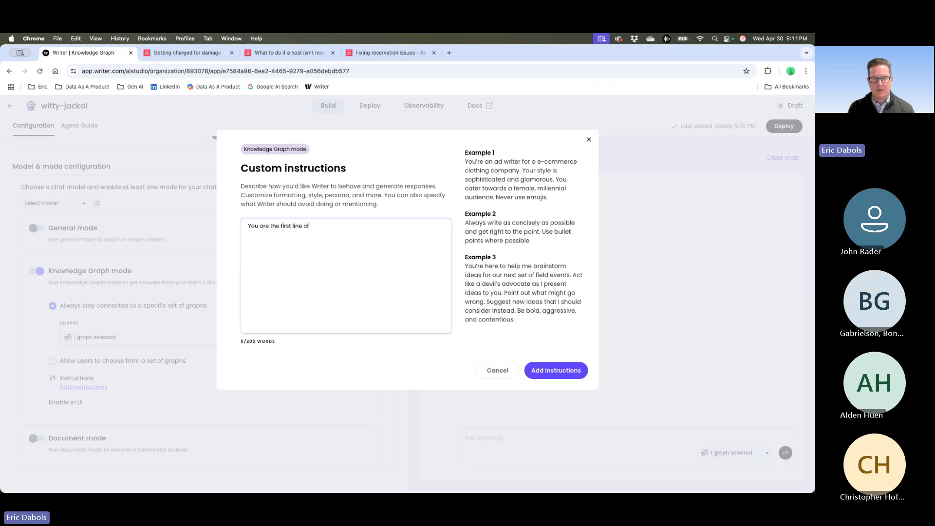
{"action": "type", "text": " customer servic"}
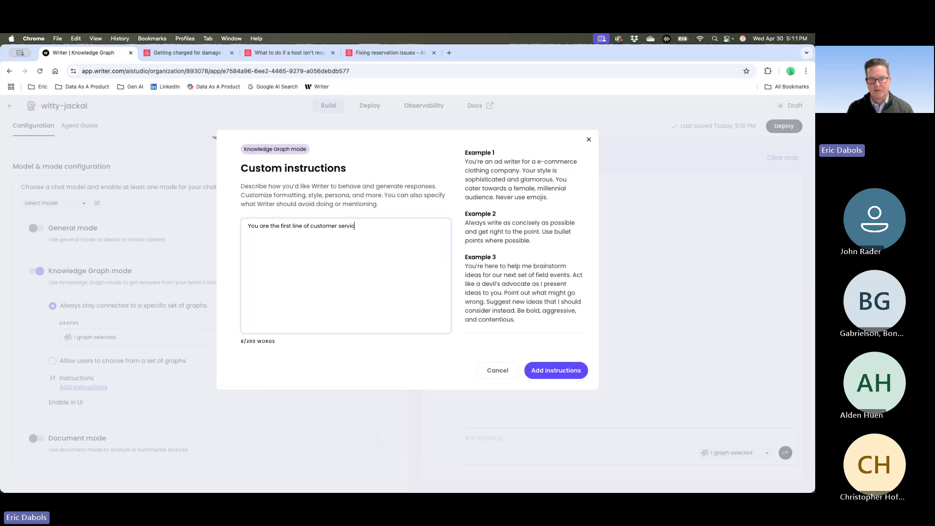
{"action": "type", "text": "e for Air"}
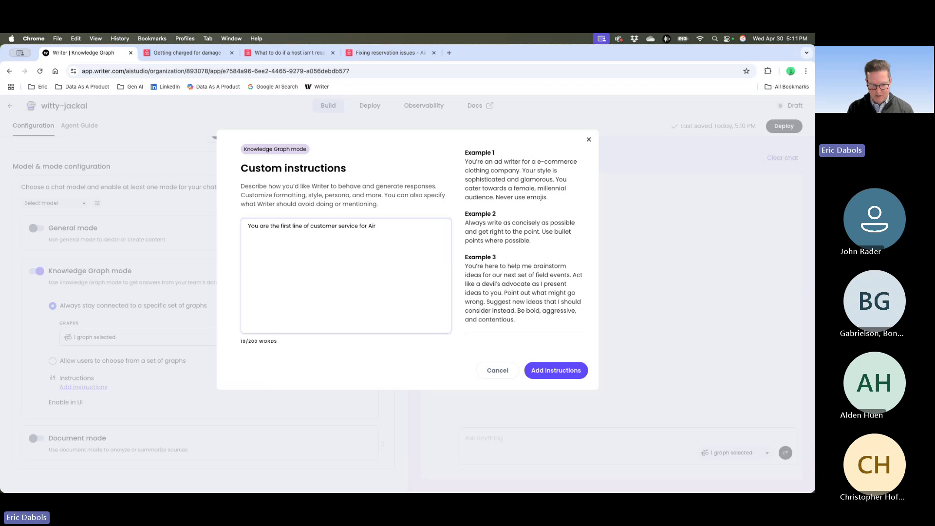
{"action": "type", "text": "bnb"}
- Add a second line to the custom instructions: "Please look at our policies and provide a short answer"
{"action": "key", "text": "Return"}
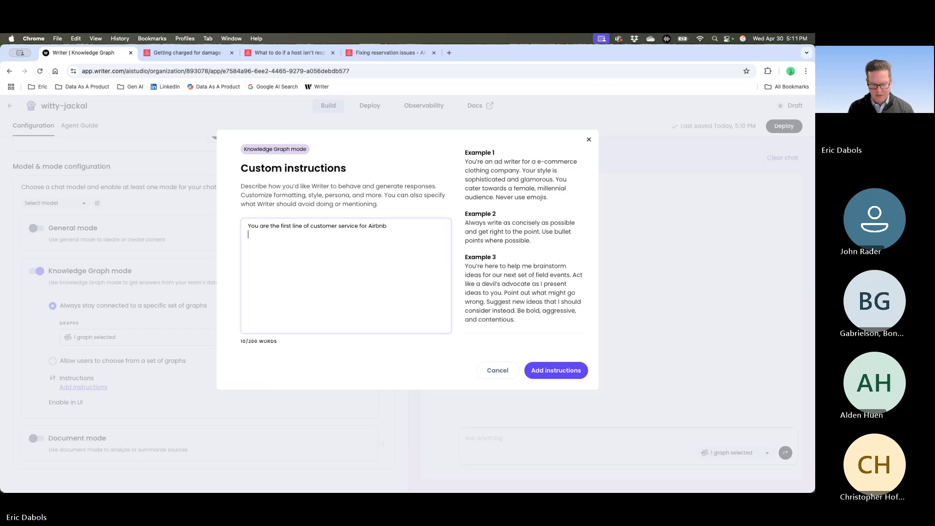
{"action": "type", "text": "Please"}
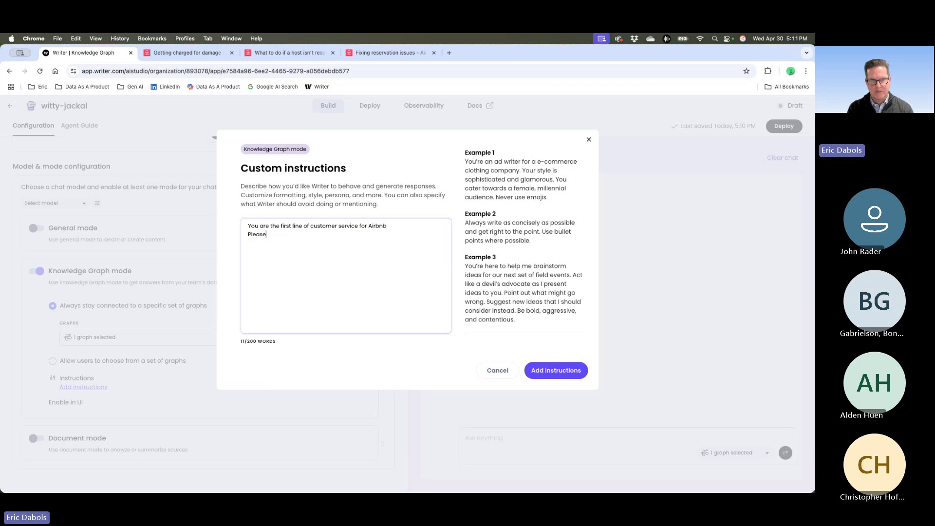
{"action": "type", "text": " look at"}
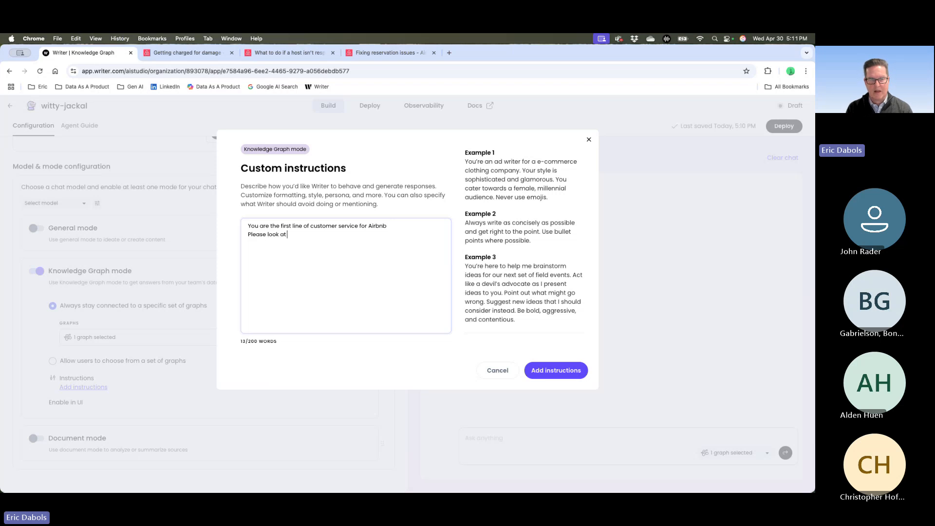
{"action": "type", "text": " our pol"}
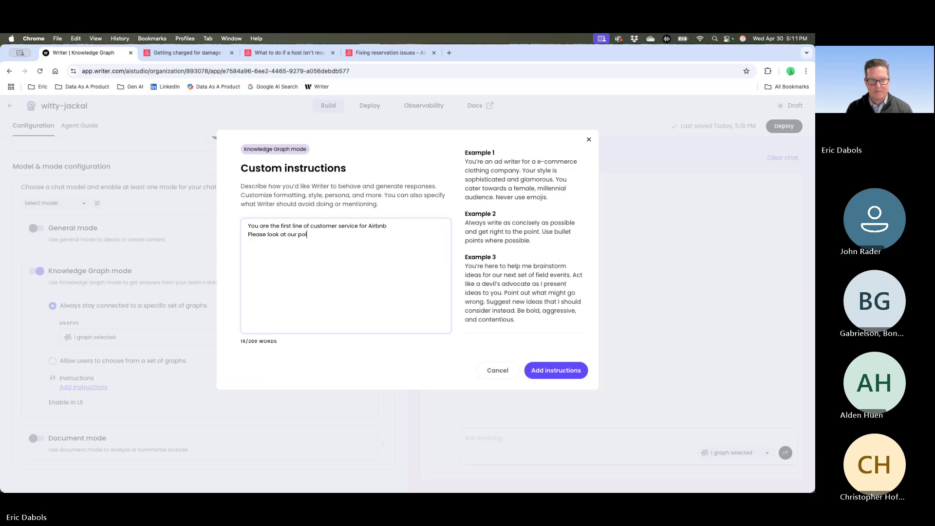
{"action": "type", "text": "icies and pr"}
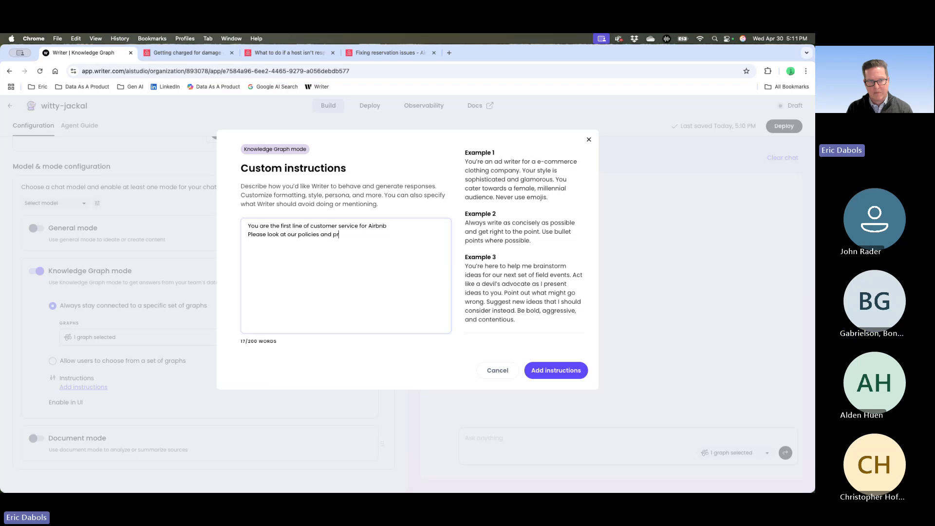
{"action": "type", "text": "ovide a s"}
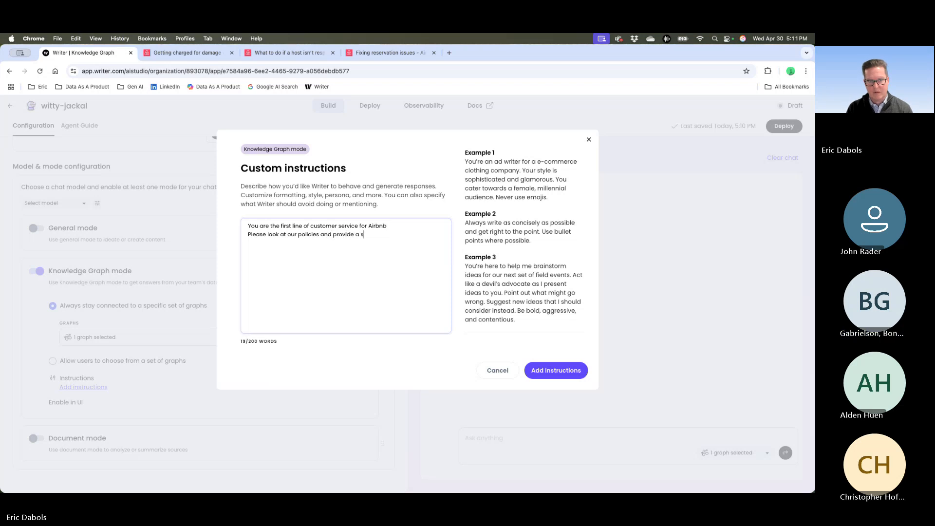
{"action": "type", "text": "hort answer"}
- Add a third instruction line, "If you don't know the answer provide a contact number", followed by the support phone number
{"action": "key", "text": "Return"}
{"action": "type", "text": "IO"}
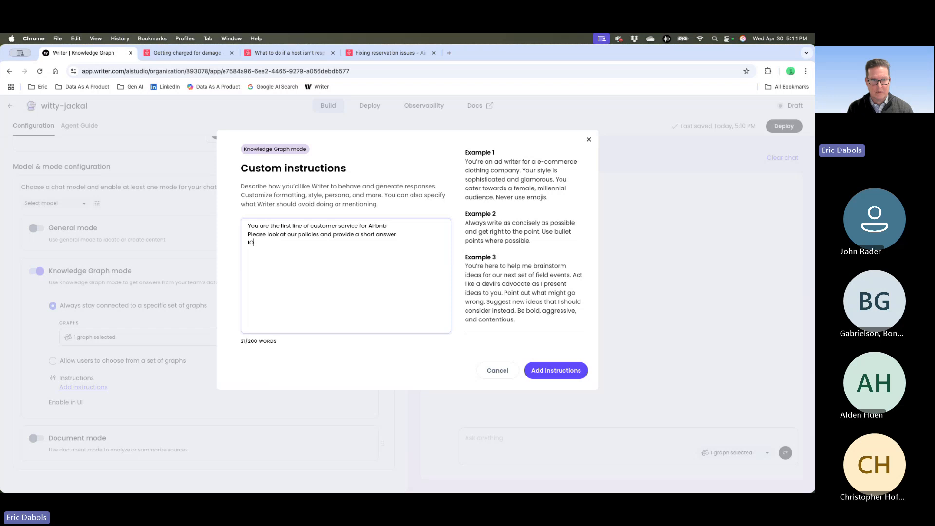
{"action": "key", "text": "BackSpace"}
{"action": "type", "text": "f you don't"}
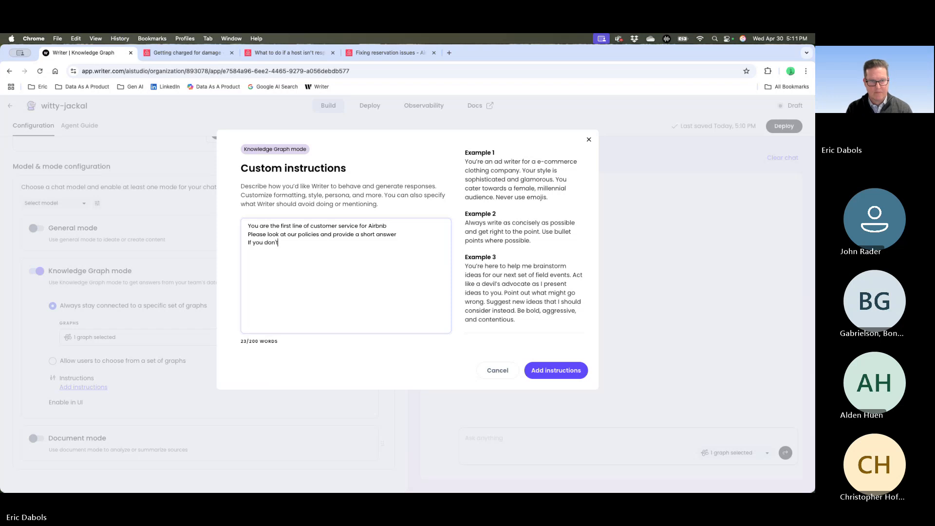
{"action": "type", "text": " know the answ"}
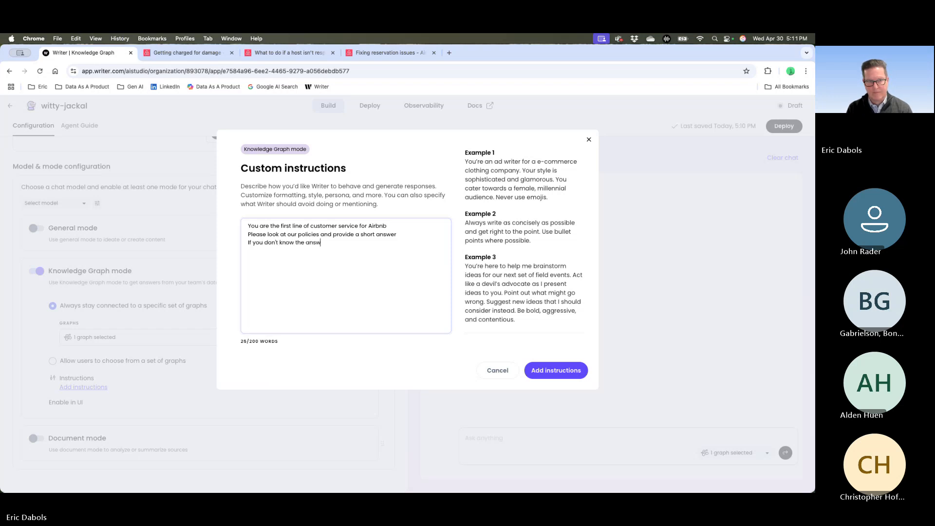
{"action": "type", "text": "er provide a contact "}
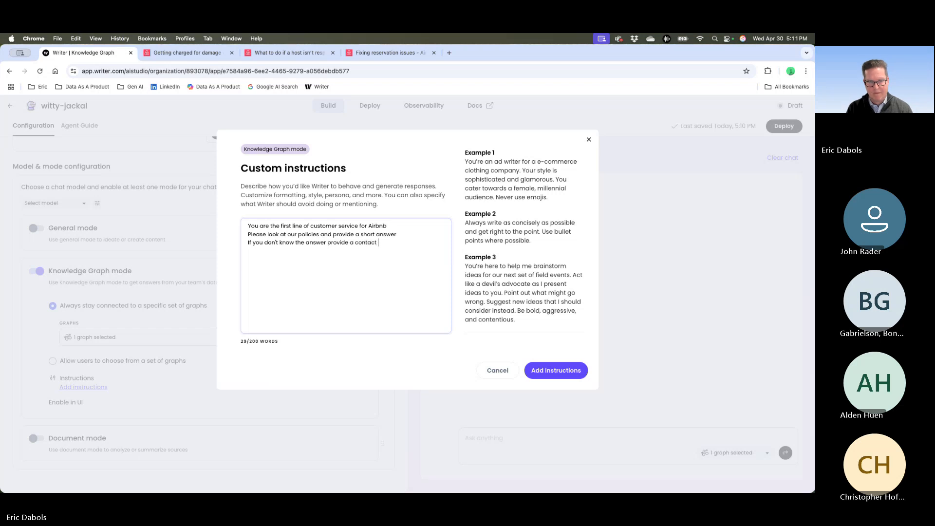
{"action": "type", "text": "number"}
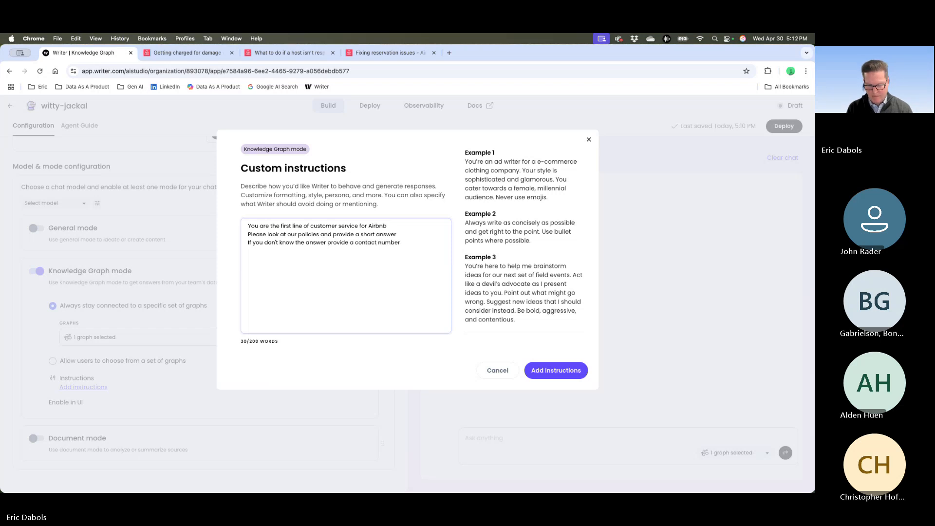
{"action": "type", "text": " 414-111"}
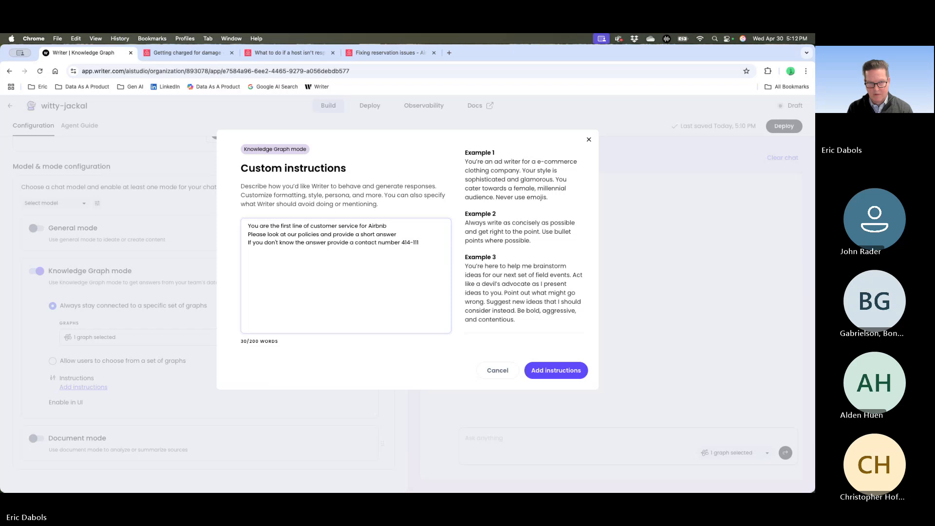
{"action": "type", "text": "-2222"}
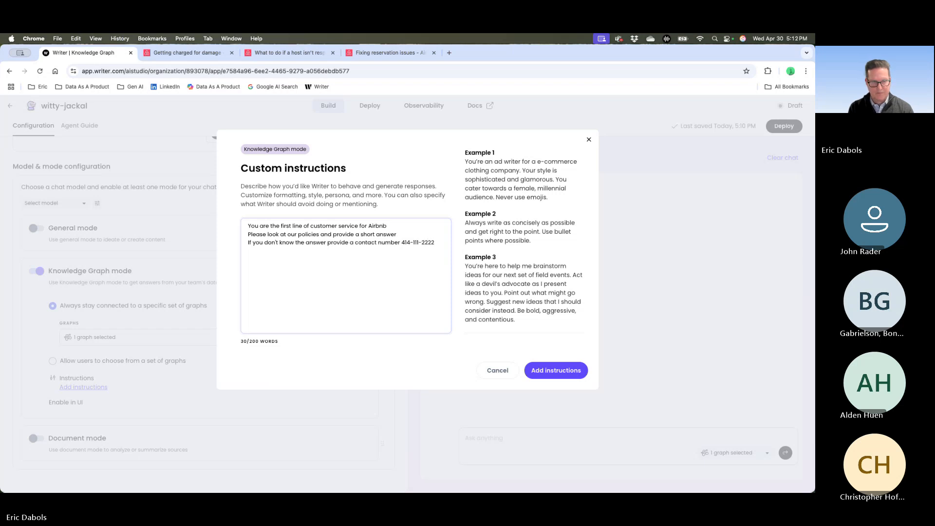
- Add the line "Always thank the user, ask them to contact the host and most of the time you can solve the issue" and save the custom instructions
{"action": "key", "text": "Return"}
{"action": "type", "text": "Alwa"}
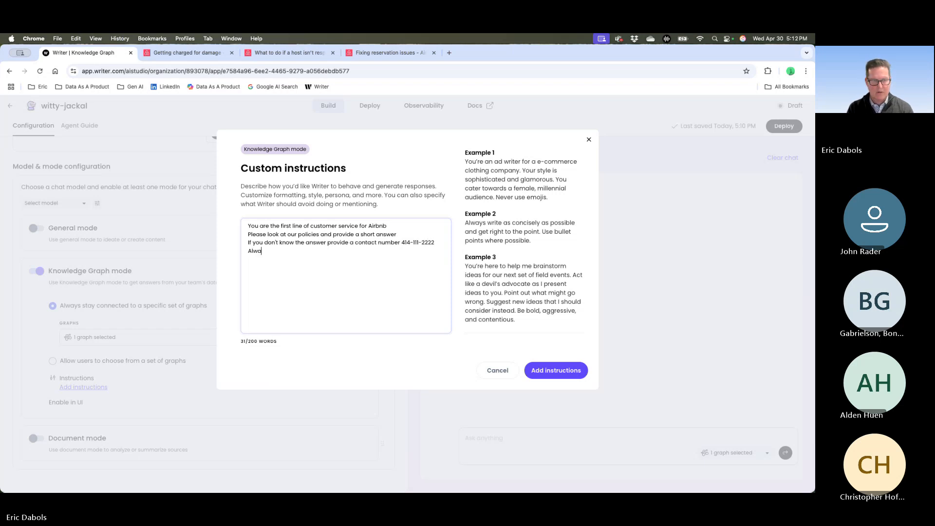
{"action": "type", "text": "ys thank the"}
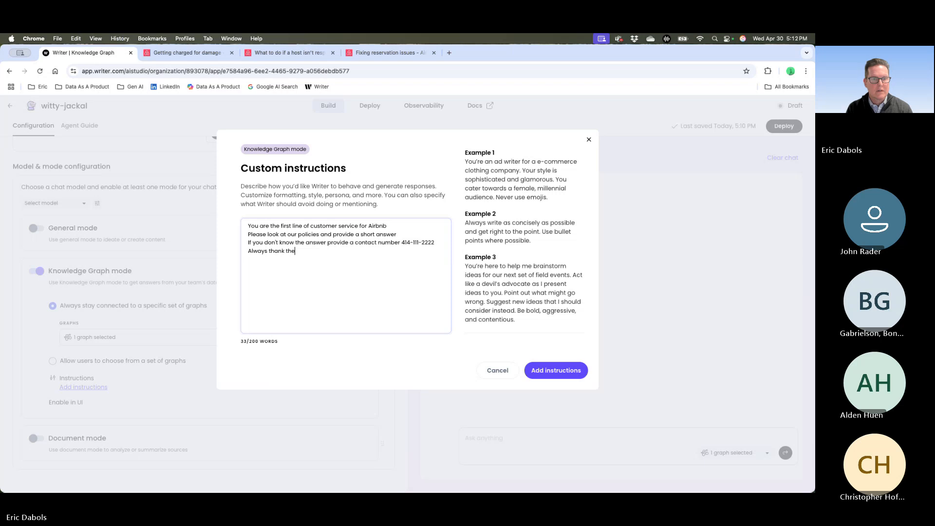
{"action": "type", "text": " user, ask"}
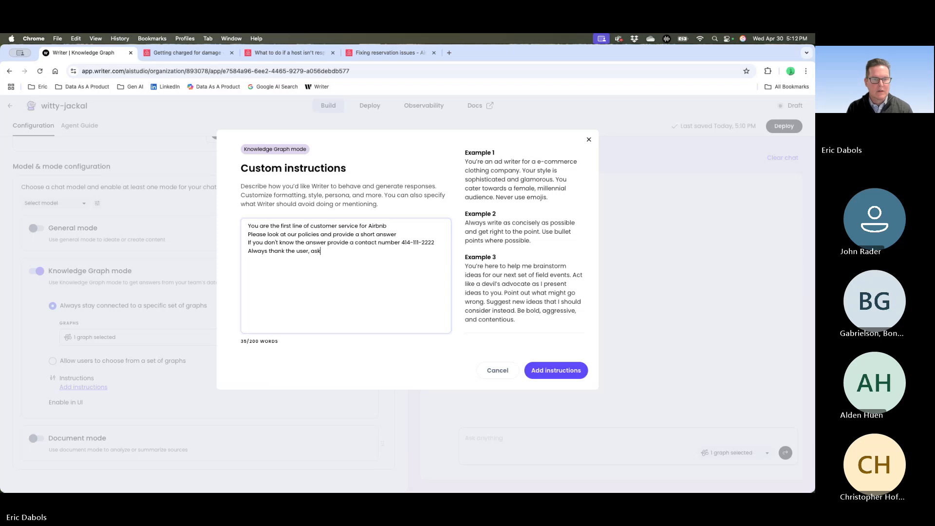
{"action": "type", "text": " them to "}
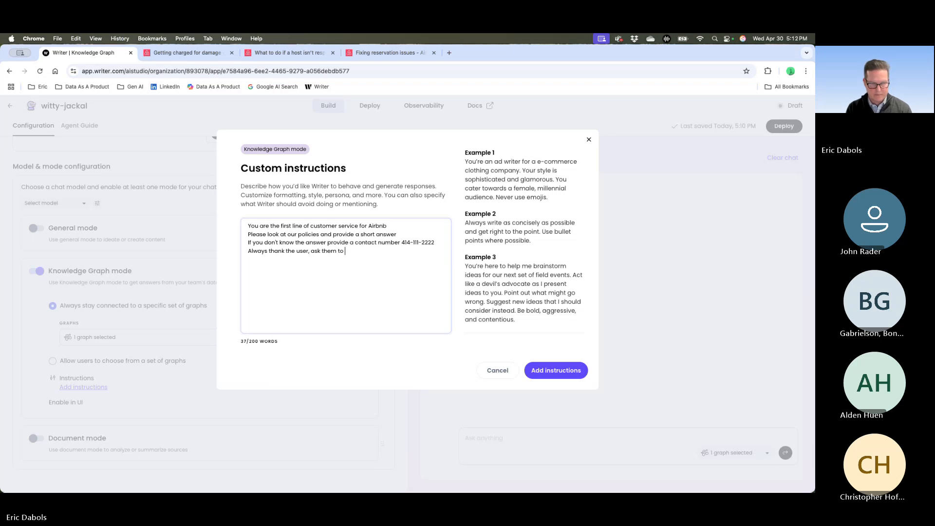
{"action": "type", "text": "contact the "}
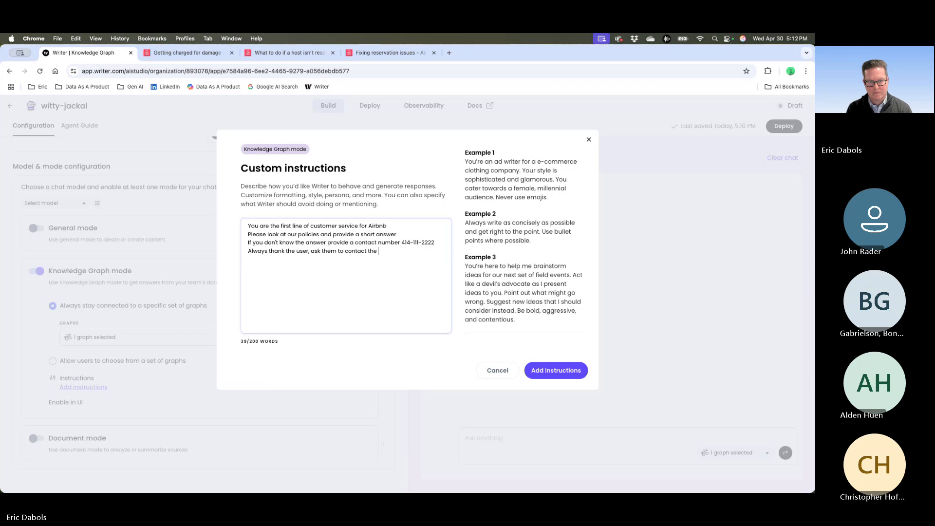
{"action": "type", "text": "host and"}
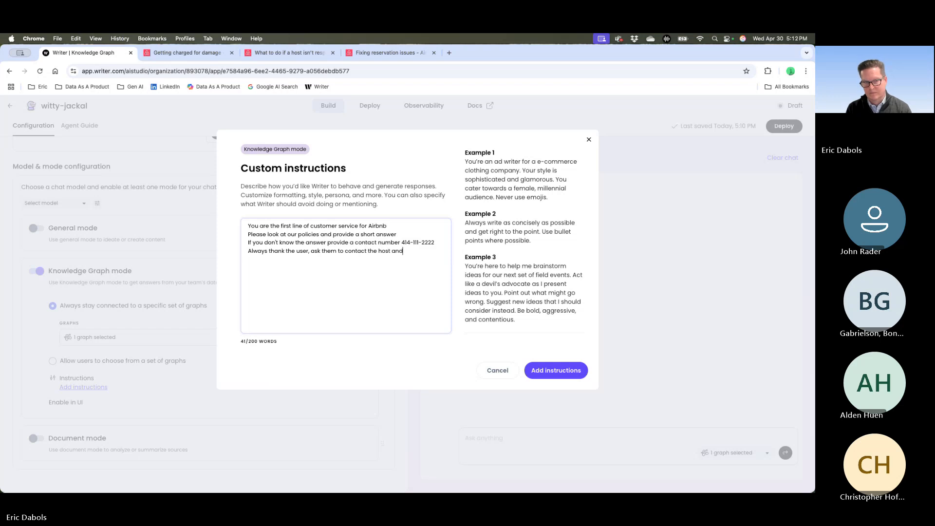
{"action": "type", "text": " most ove"}
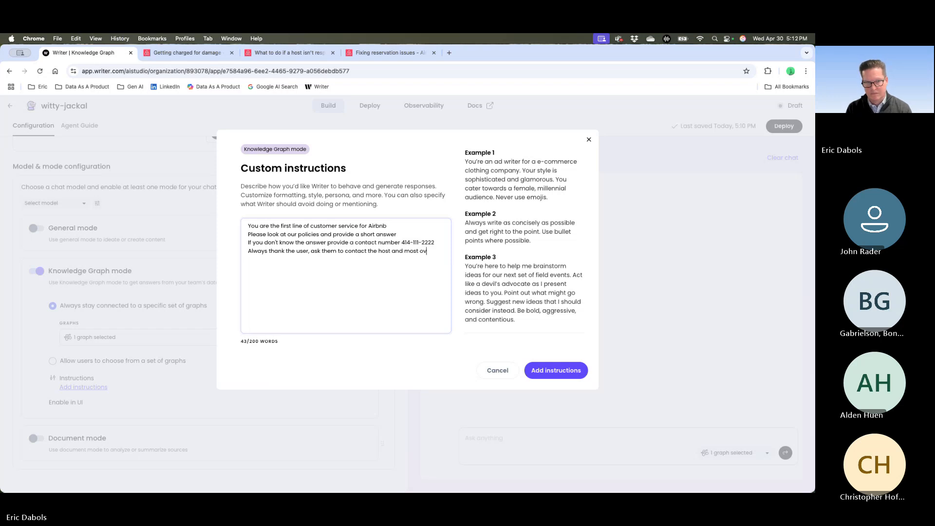
{"action": "key", "text": "BackSpace"}
{"action": "key", "text": "BackSpace"}
{"action": "type", "text": "f the time"}
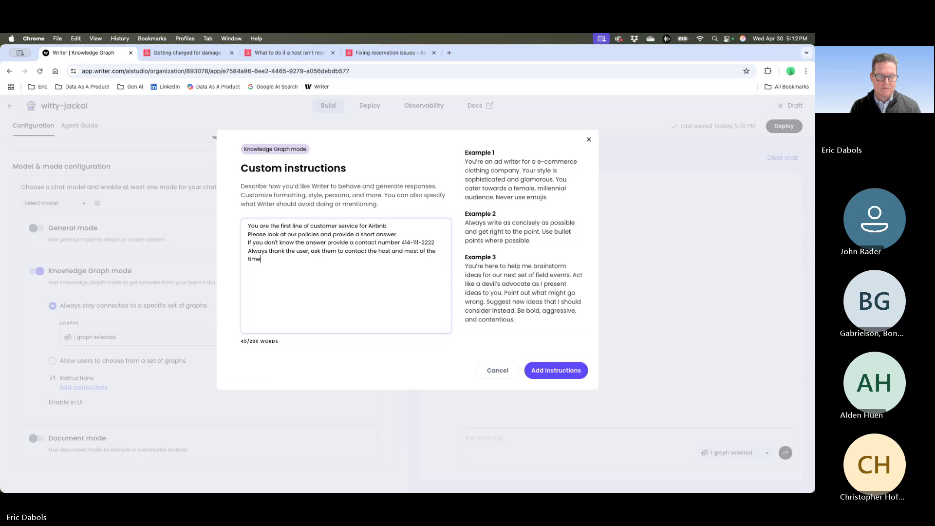
{"action": "type", "text": " you can solv"}
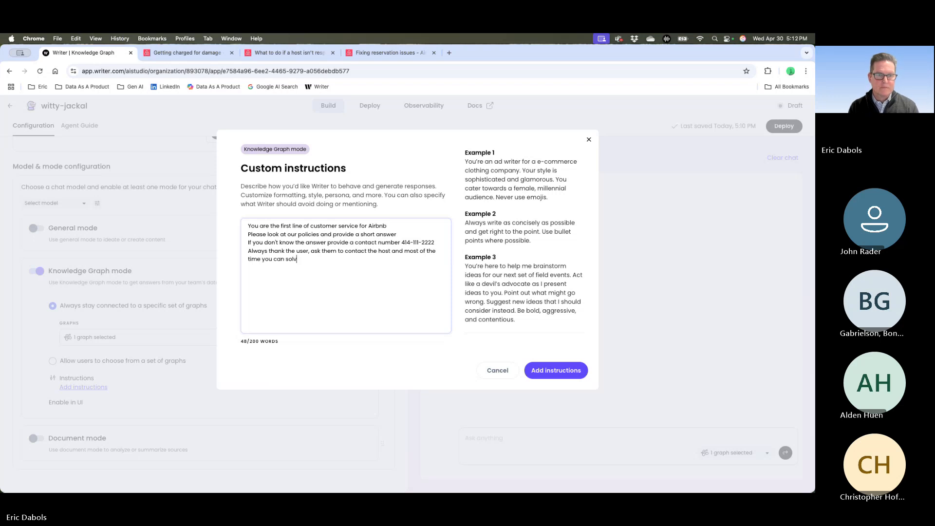
{"action": "type", "text": "e the issue"}
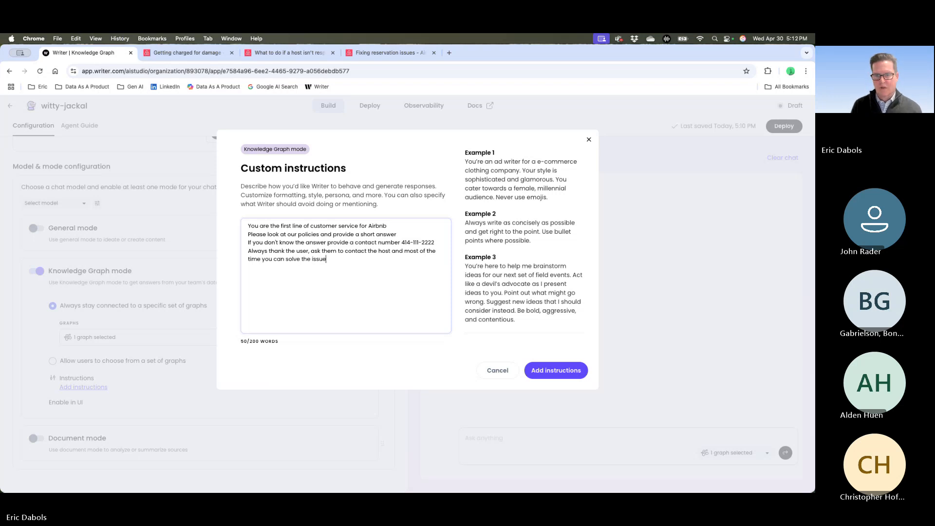
{"action": "left_click", "coordinate": [562, 373]}
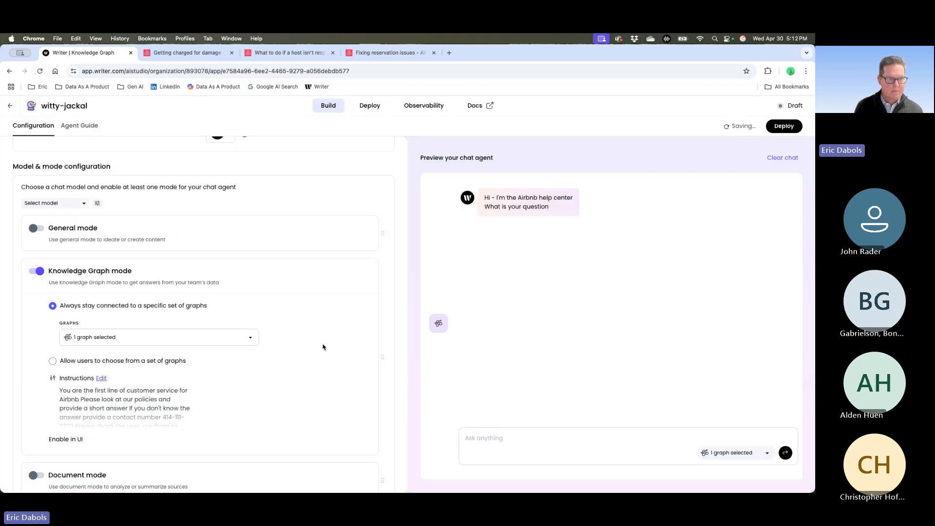
- Test the agent in the chat preview by asking "My child broke something, what should I do?"
{"action": "scroll", "coordinate": [322, 347], "scroll_direction": "down", "scroll_amount": 1}
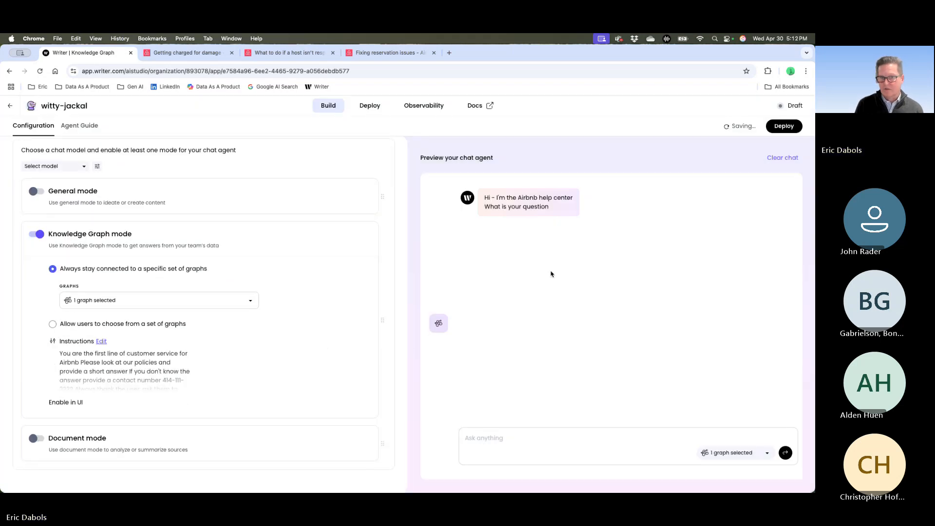
{"action": "left_click", "coordinate": [489, 440]}
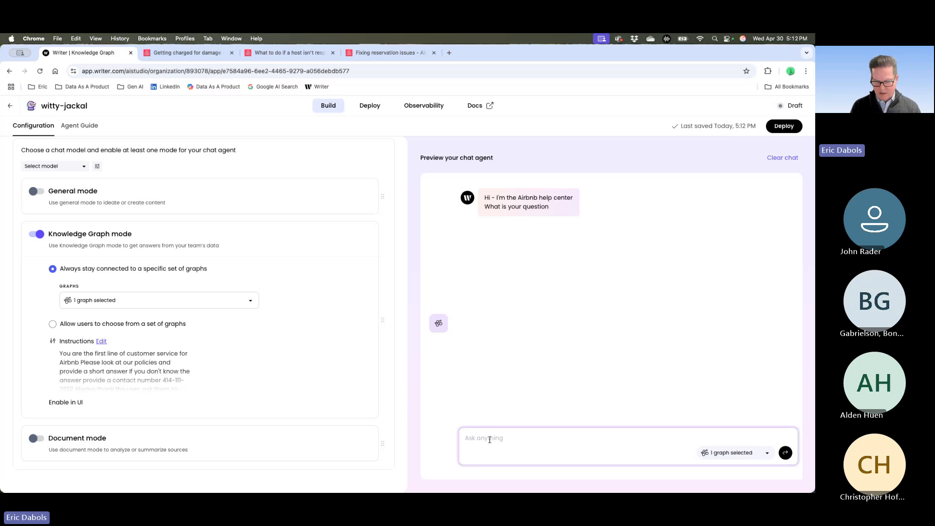
{"action": "type", "text": "My chil"}
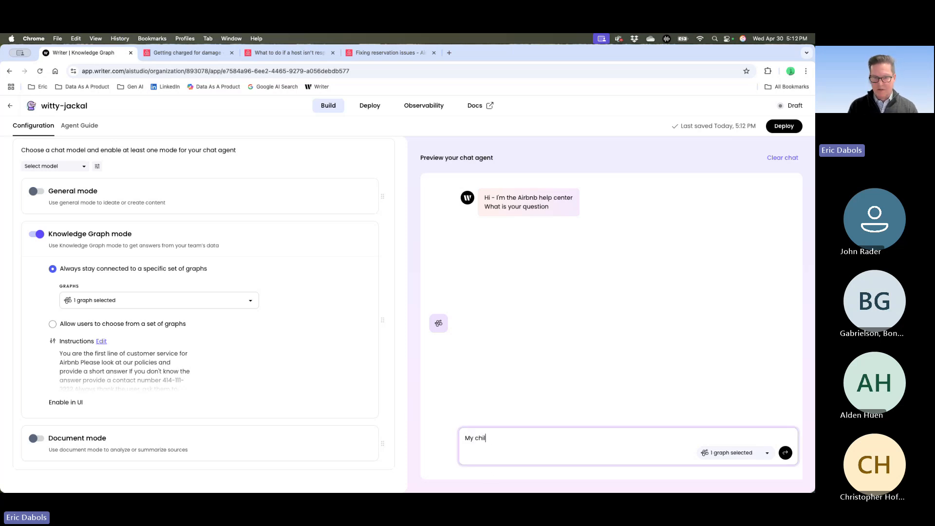
{"action": "type", "text": "d broke s"}
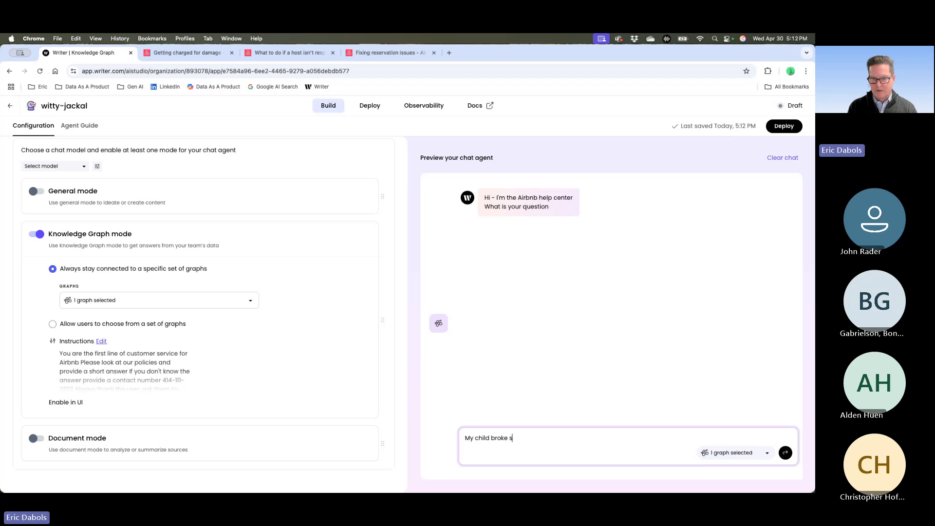
{"action": "type", "text": "omething, wha"}
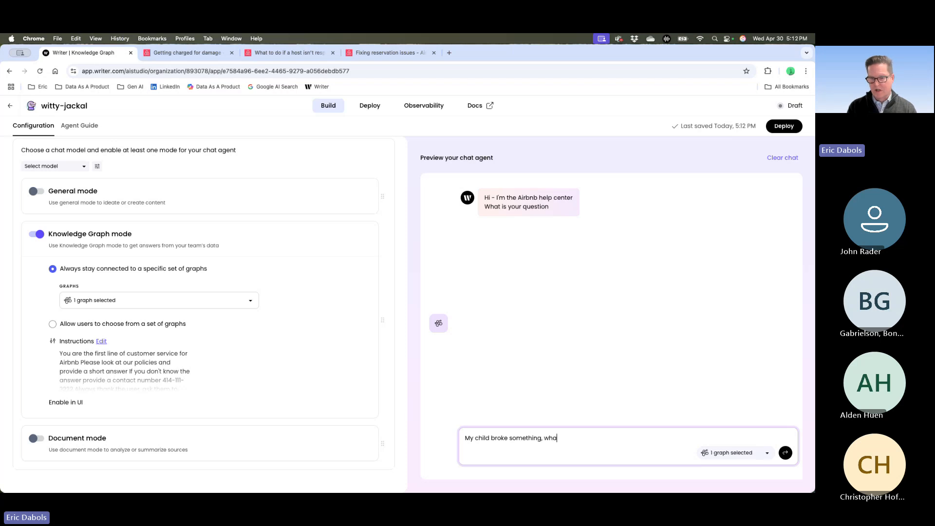
{"action": "type", "text": "t should I "}
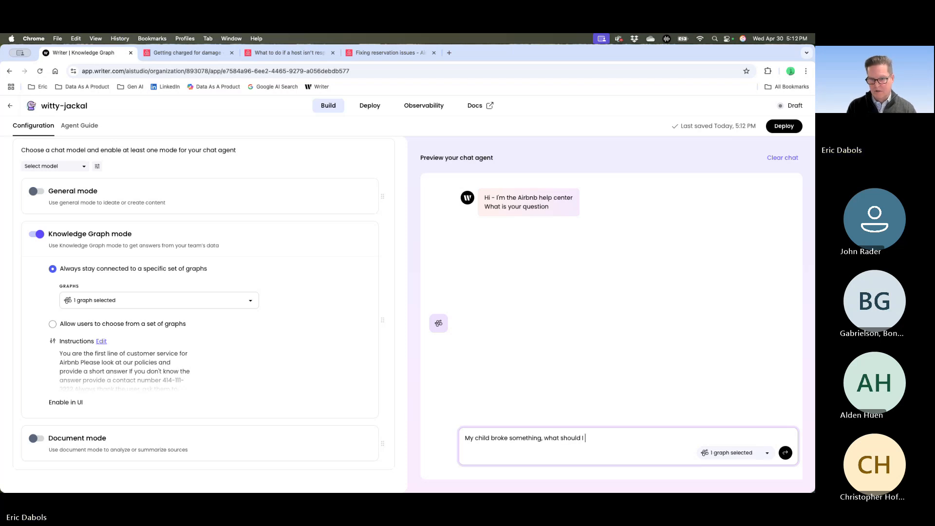
{"action": "type", "text": "do"}
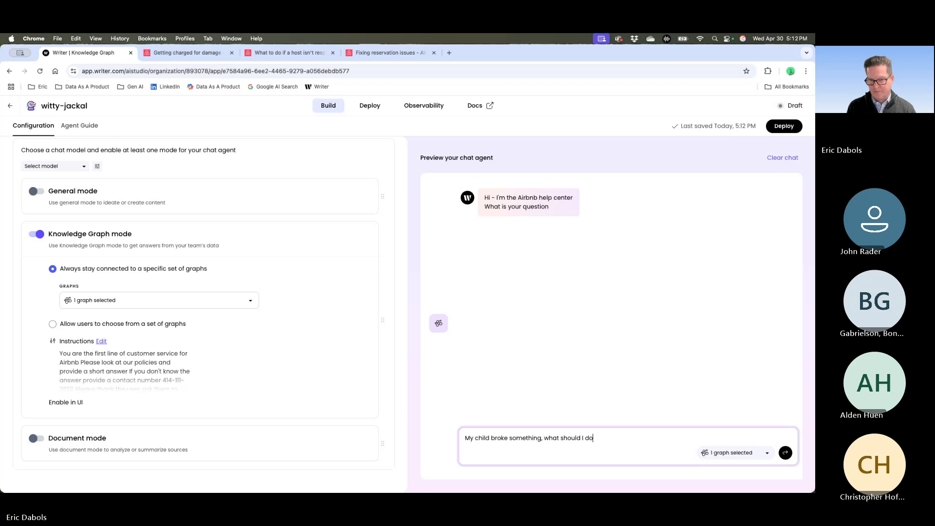
{"action": "type", "text": "?"}
{"action": "key", "text": "Return"}
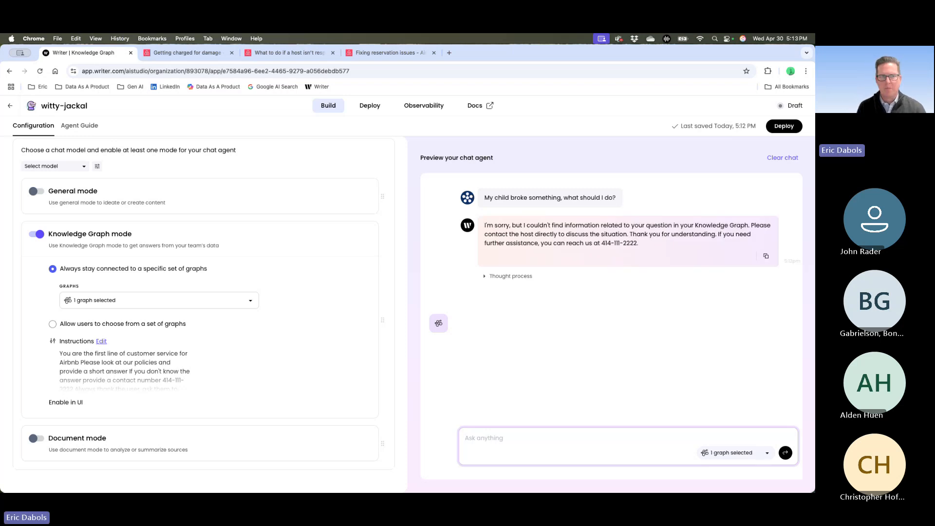
- Copy the title "Getting charged for damage" from the Airbnb help article and return to the agent's build page
{"action": "left_click", "coordinate": [204, 54]}
{"action": "left_click_drag", "start_coordinate": [182, 182], "coordinate": [367, 186]}
{"action": "key", "text": "super+c"}
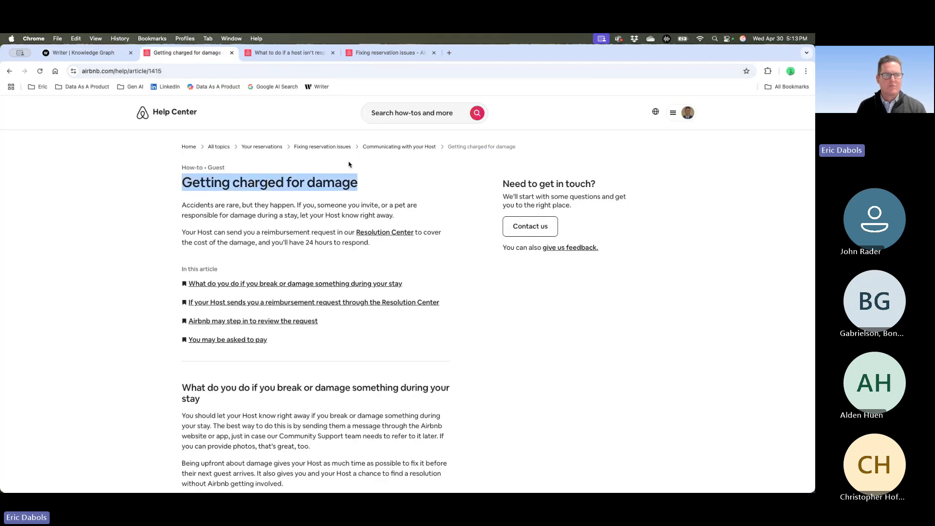
{"action": "left_click", "coordinate": [83, 52]}
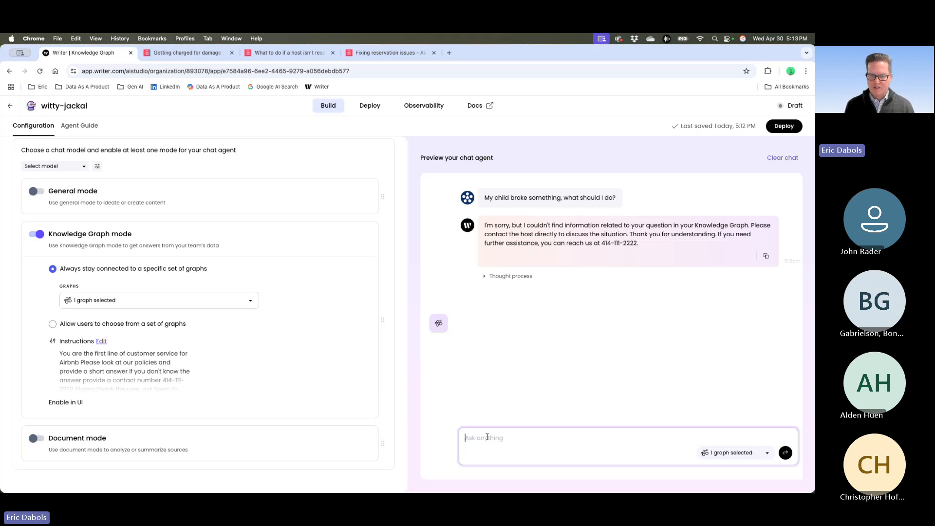
- Ask the agent in the chat preview "What is the policy for Getting charged for damage", reusing the copied article title
{"action": "type", "text": "wh"}
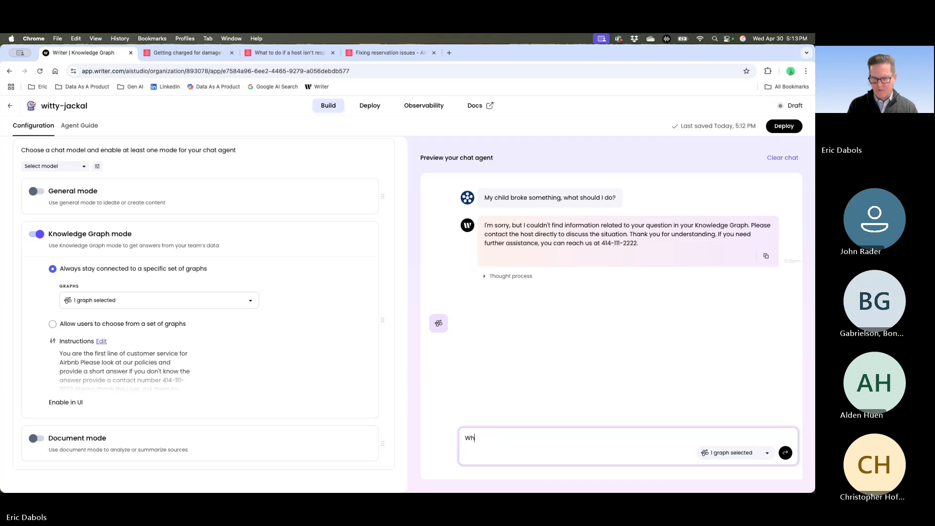
{"action": "key", "text": "BackSpace"}
{"action": "key", "text": "BackSpace"}
{"action": "type", "text": "What is th"}
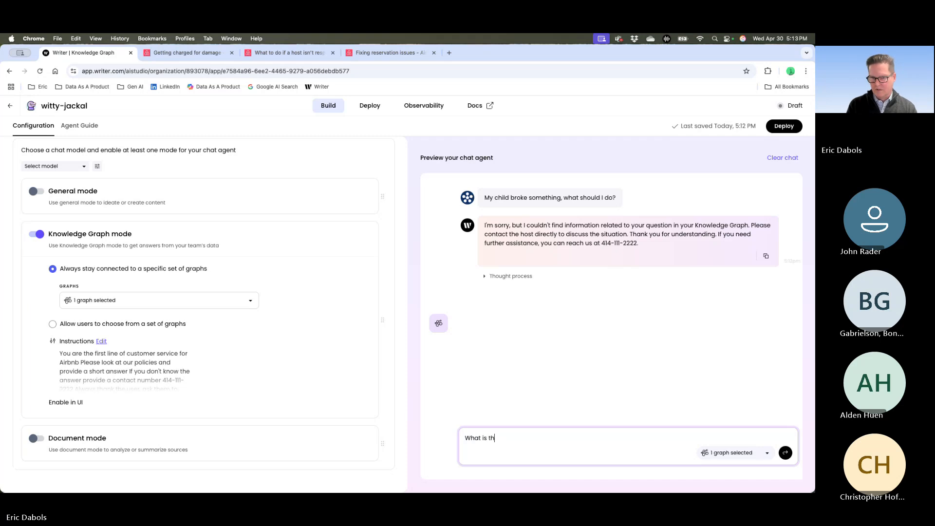
{"action": "type", "text": "e policy for v"}
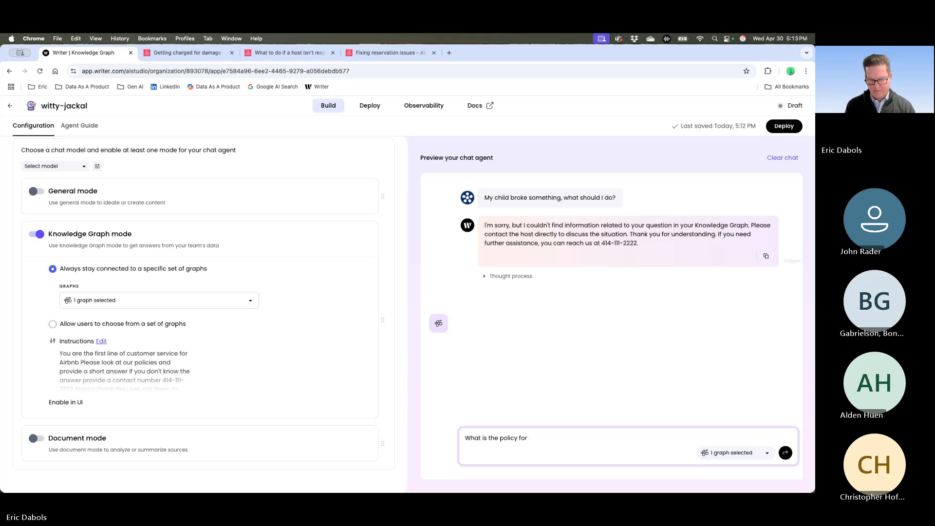
{"action": "key", "text": "super+v"}
{"action": "key", "text": "Return"}
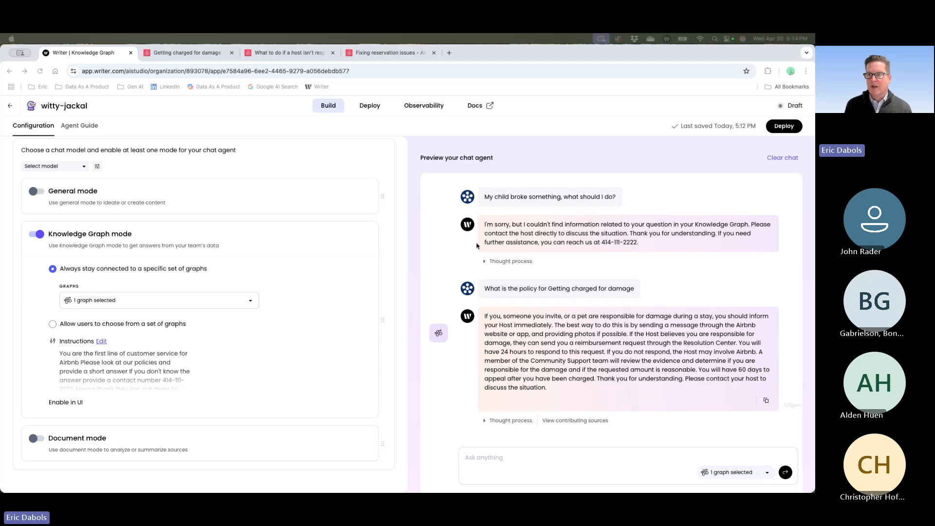
- Deploy the agent and enable its deployment to Slack
{"action": "left_click", "coordinate": [784, 126]}
{"action": "left_click", "coordinate": [538, 277]}
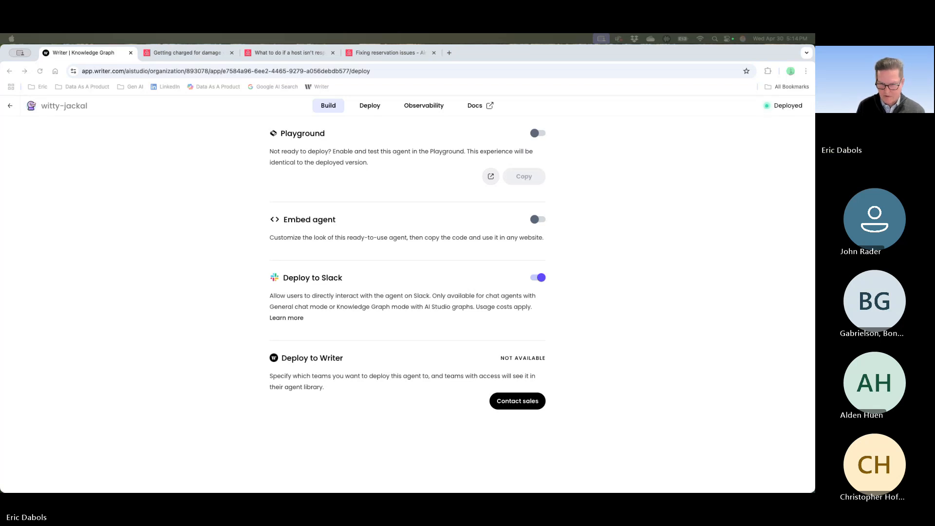
- Switch to Slack, maximize its window and send the Writer app the message "What should I do for Getting charged for damage"
{"action": "key", "text": "super+Tab"}
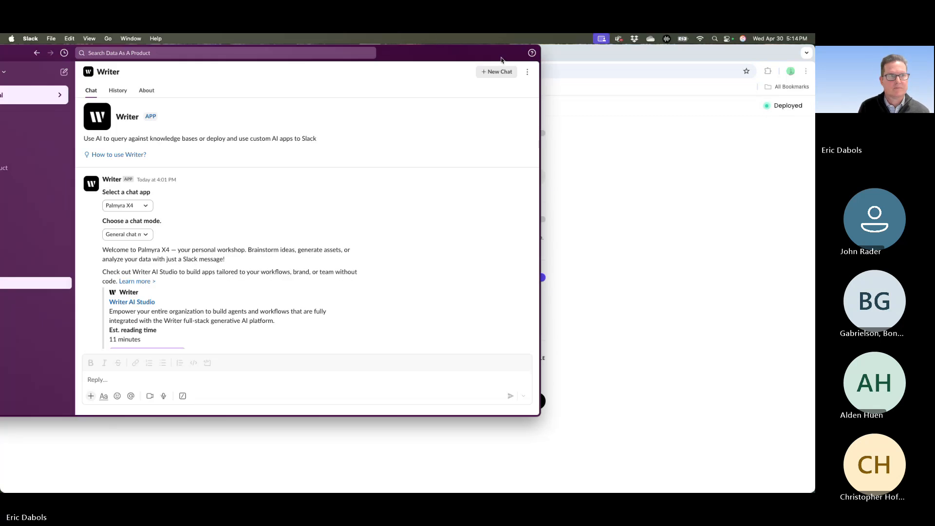
{"action": "left_click_drag", "start_coordinate": [501, 60], "coordinate": [603, 74]}
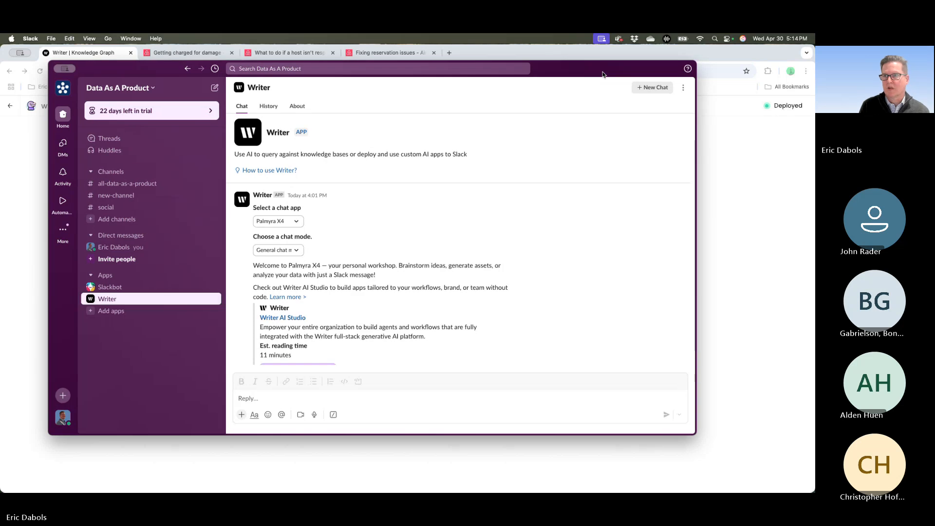
{"action": "double_click", "coordinate": [602, 74]}
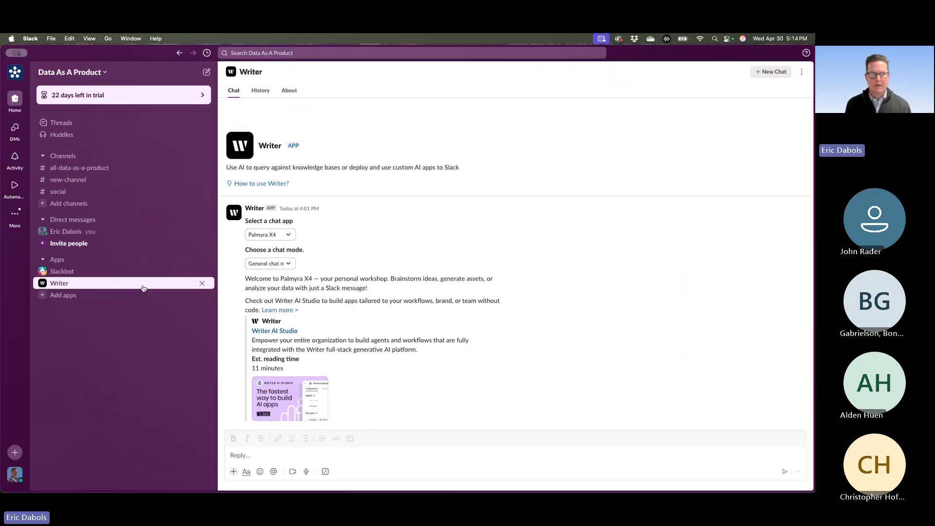
{"action": "left_click", "coordinate": [298, 450]}
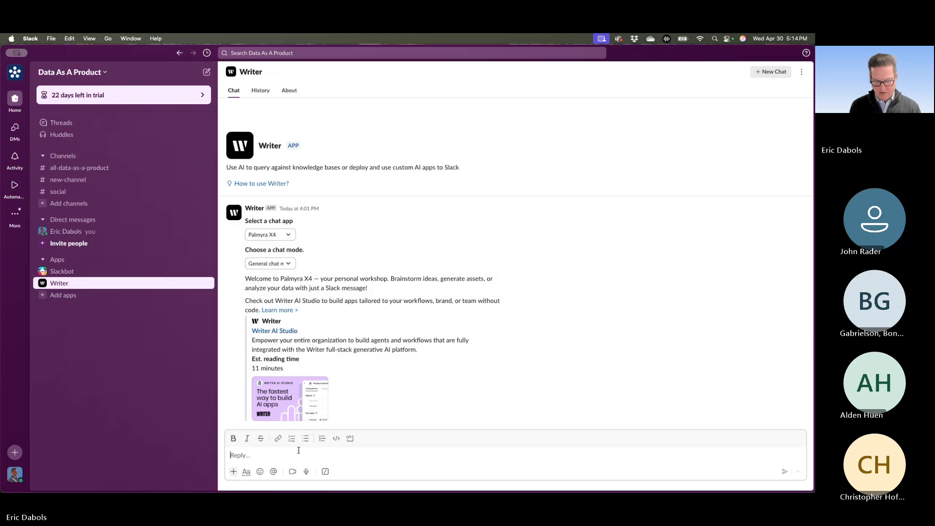
{"action": "type", "text": "What should I do for"}
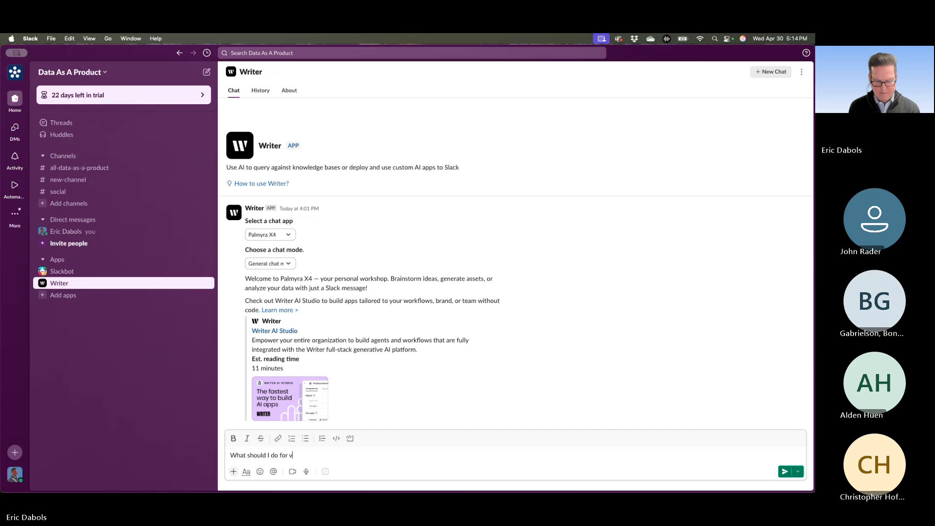
{"action": "key", "text": "super+v"}
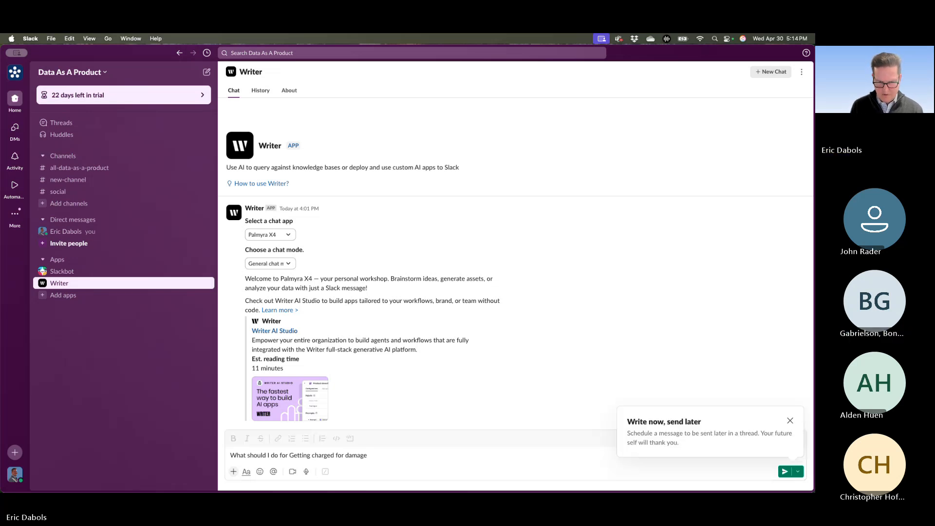
{"action": "left_click", "coordinate": [374, 454]}
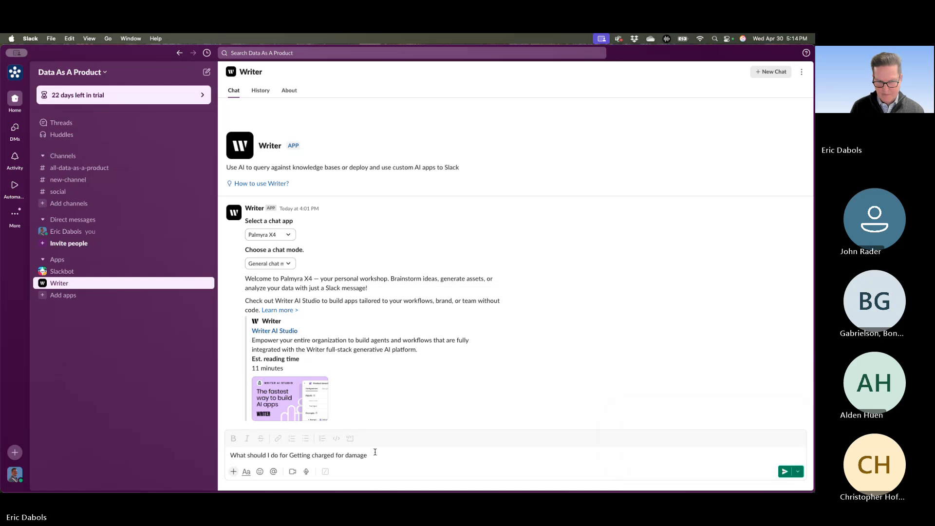
{"action": "key", "text": "Return"}
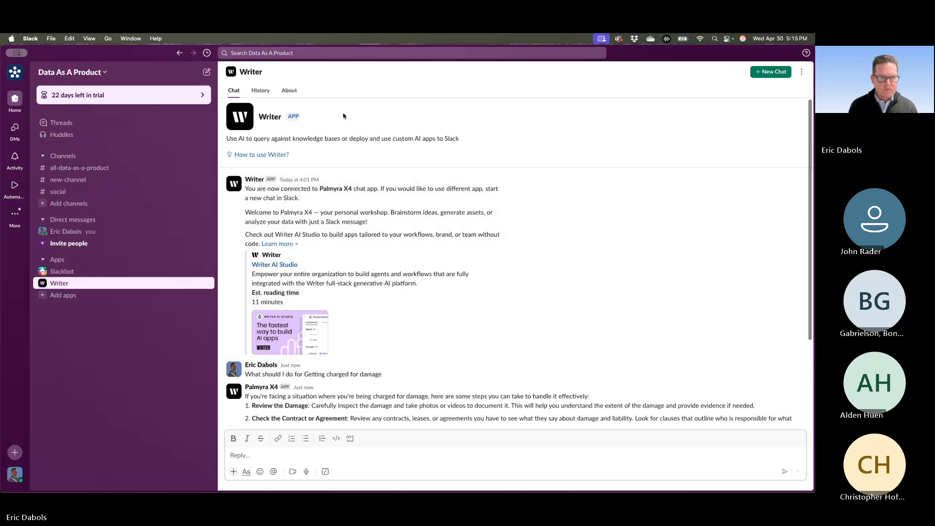
- Open the Writer AI Studio product page linked in the Writer app's welcome message
{"action": "left_click", "coordinate": [287, 250]}
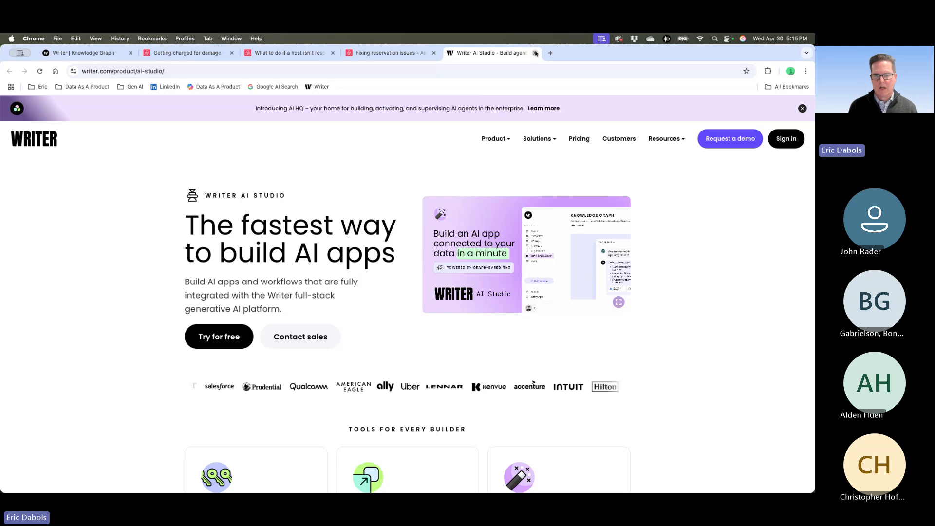
- Close the Writer AI Studio product page and switch to Slack to read the full reply about getting charged for damage
{"action": "key", "text": "super+w"}
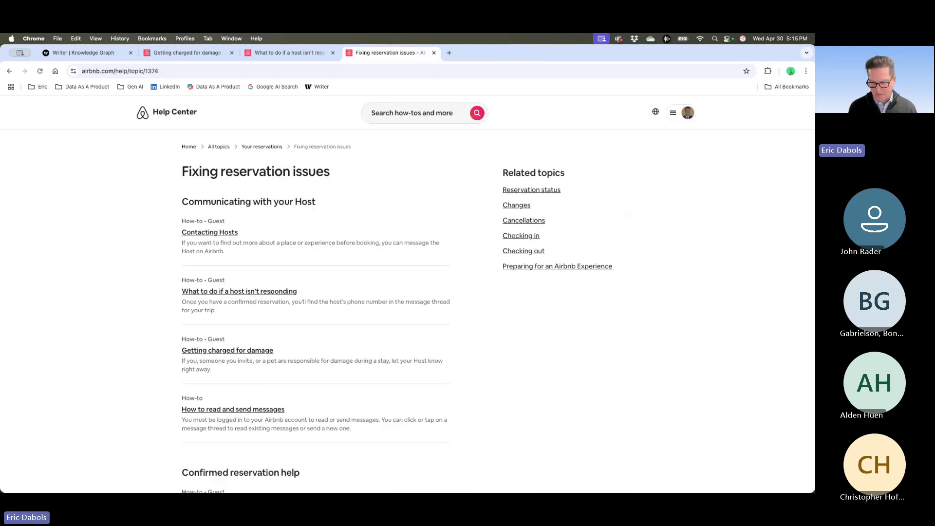
{"action": "key", "text": "super+Tab"}
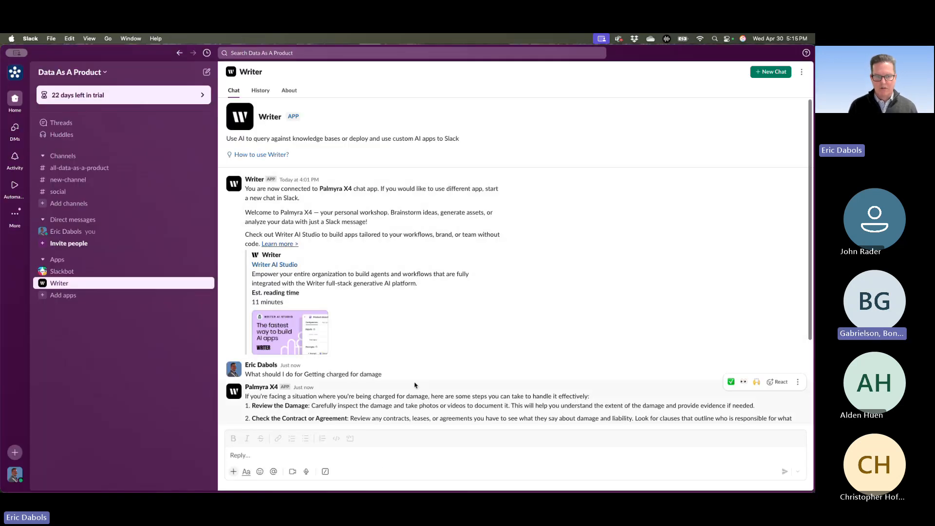
{"action": "scroll", "coordinate": [414, 385], "scroll_direction": "down", "scroll_amount": 5}
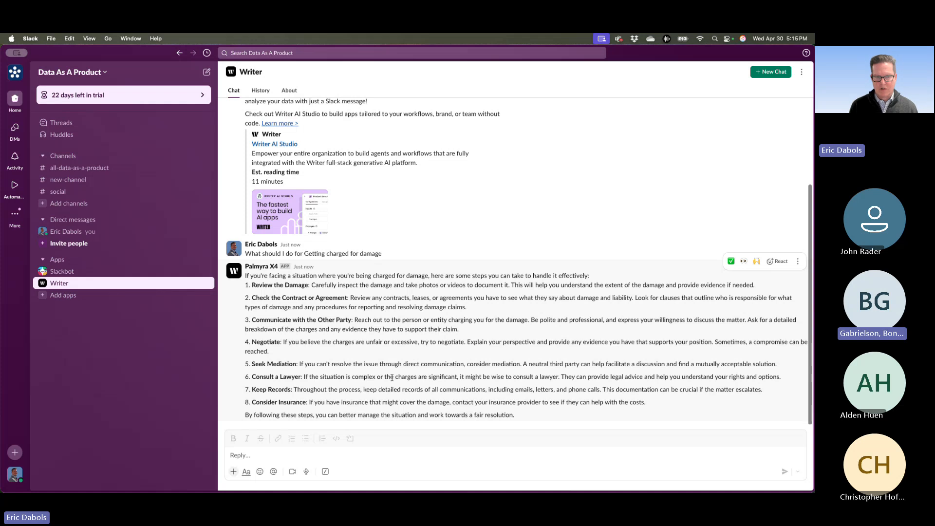
{"action": "scroll", "coordinate": [422, 387], "scroll_direction": "up", "scroll_amount": 5}
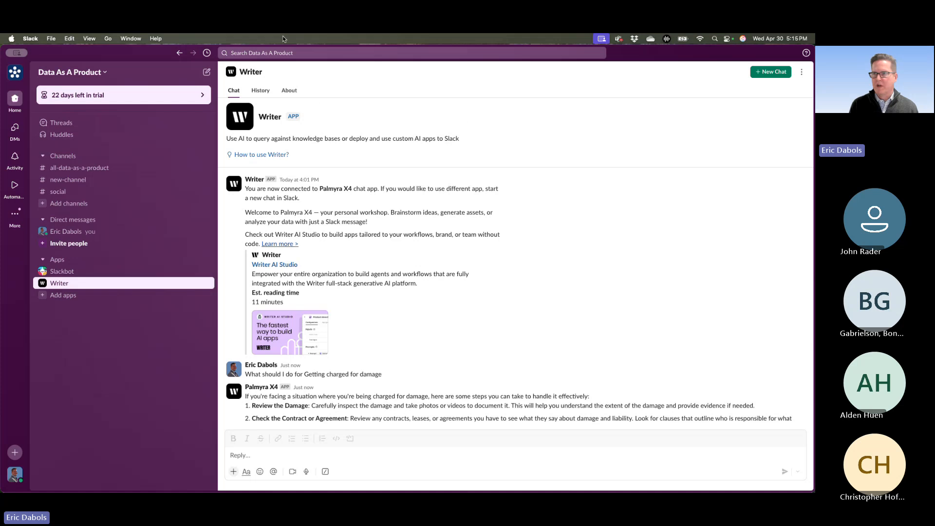
- Move the Slack window aside and switch to Chrome, returning to the agent's deployment settings in Writer AI Studio
{"action": "left_click_drag", "start_coordinate": [704, 59], "coordinate": [441, 129]}
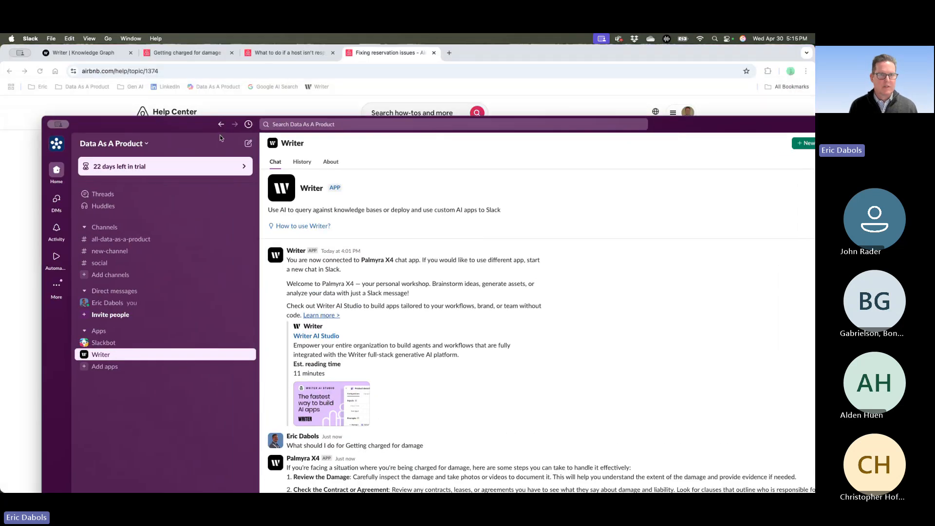
{"action": "left_click", "coordinate": [382, 80]}
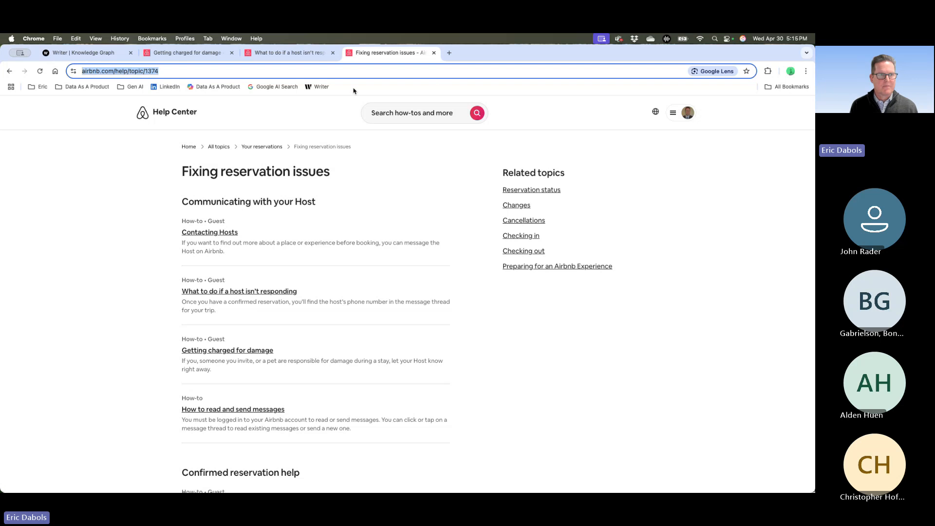
{"action": "left_click", "coordinate": [83, 52]}
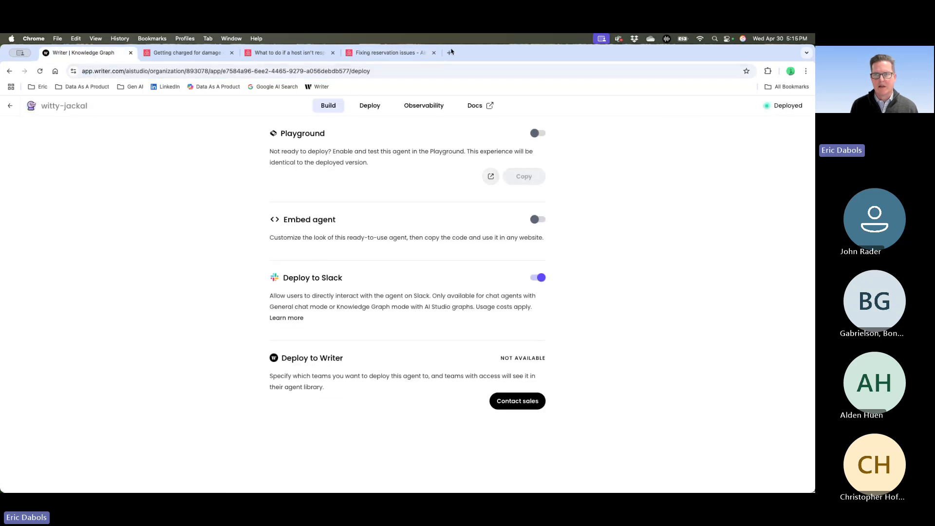